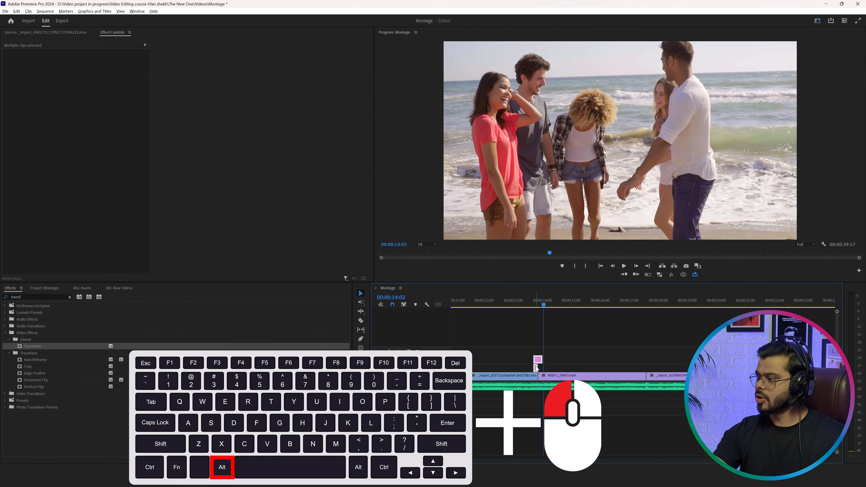
Duplicate the two stacked adjustment layers onto the next cut at 00:00:17:18 and play through that transition
drag(539, 362, 646, 367)
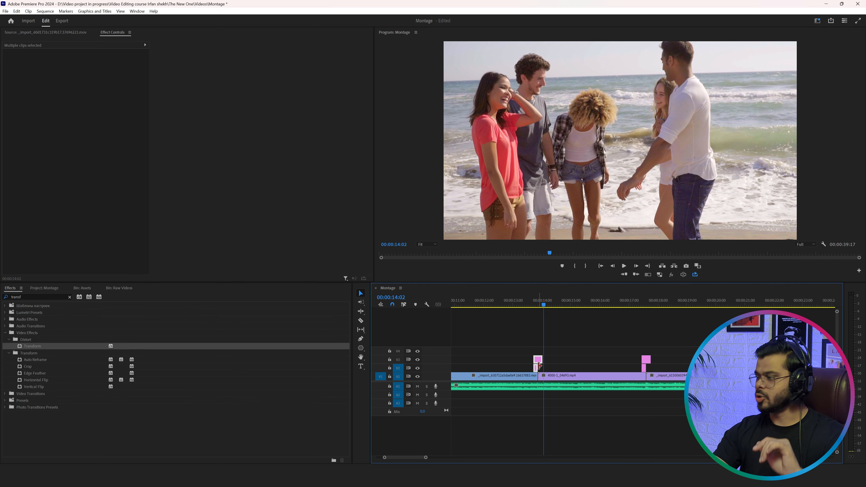
click(638, 303)
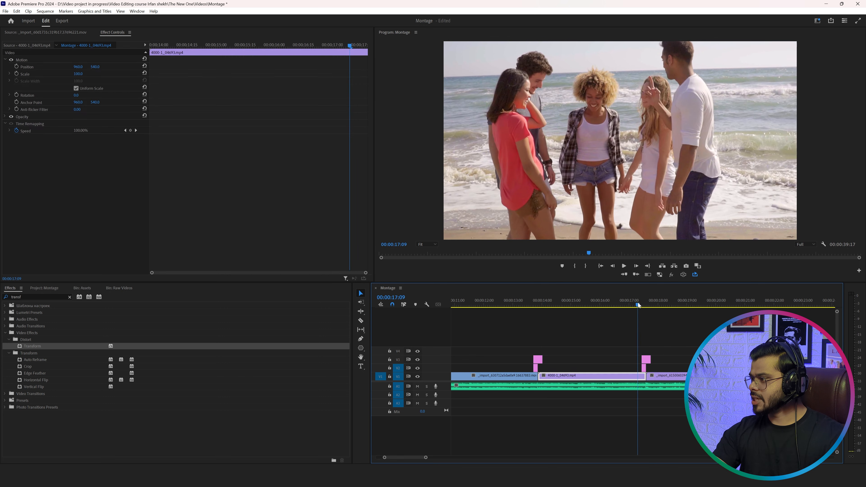
key(space)
key(space)
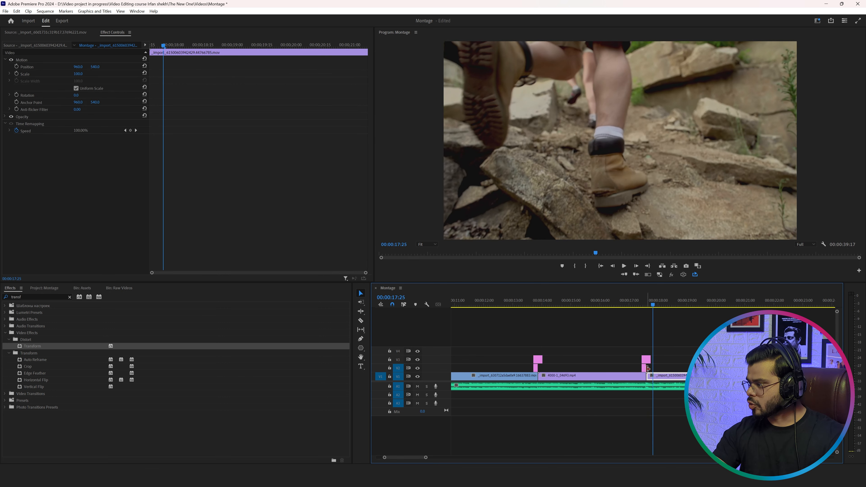
Extend the end of the duplicated lower adjustment layer to 00:00:17:23, level with the adjustment layer above it
key(Up)
key(Up)
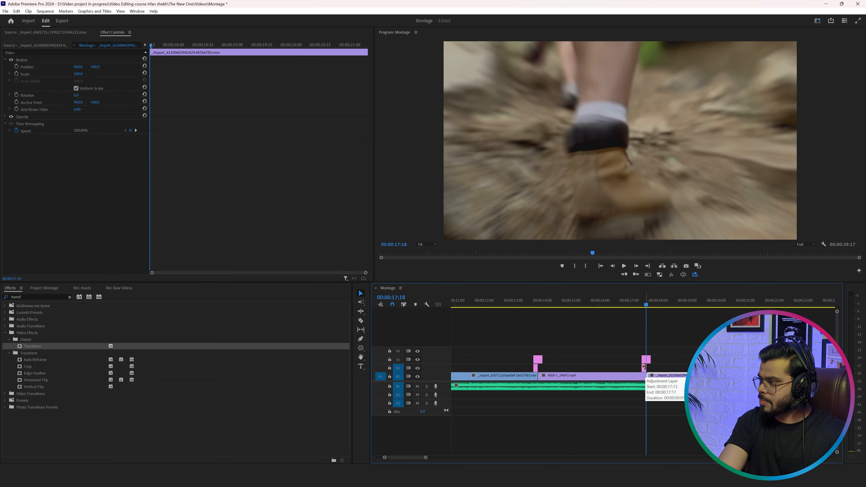
key(Down)
key(shift+Right)
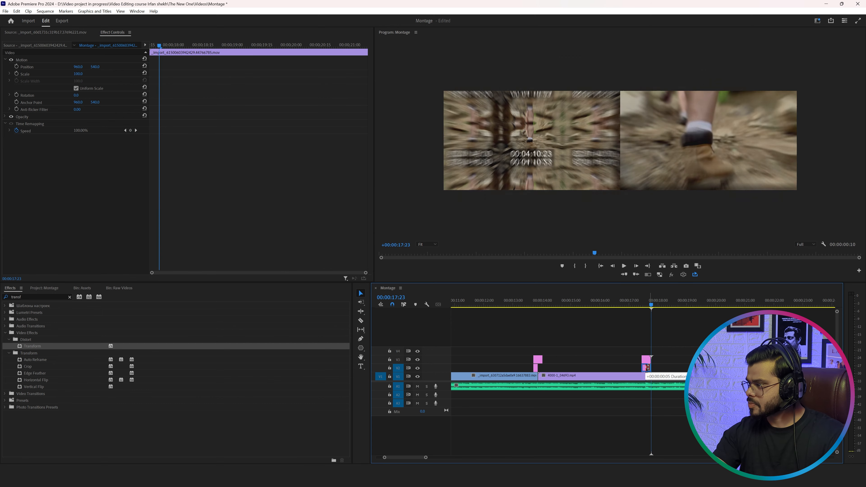
click(648, 305)
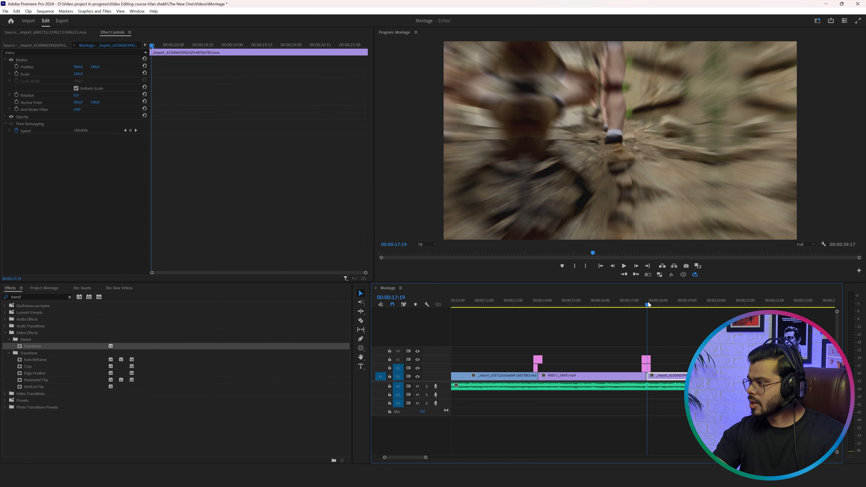
Remove the Transform Scale keyframes from the duplicated upper adjustment layer and set its Scale to 300
click(647, 362)
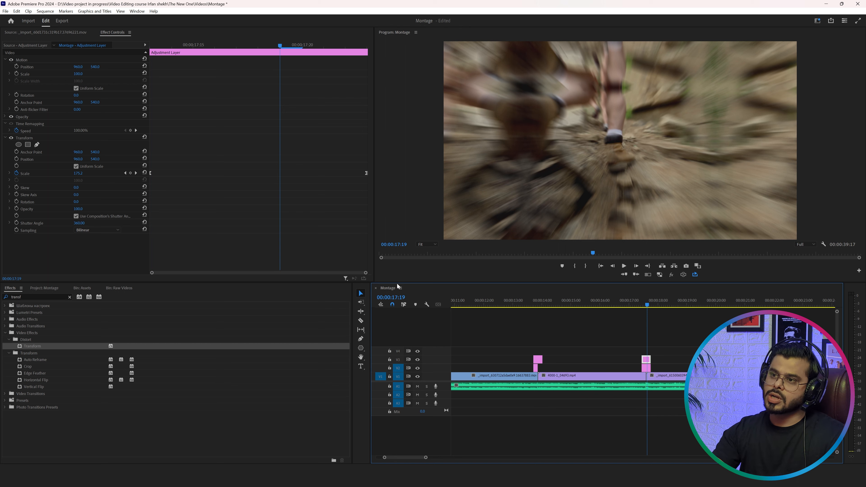
click(16, 173)
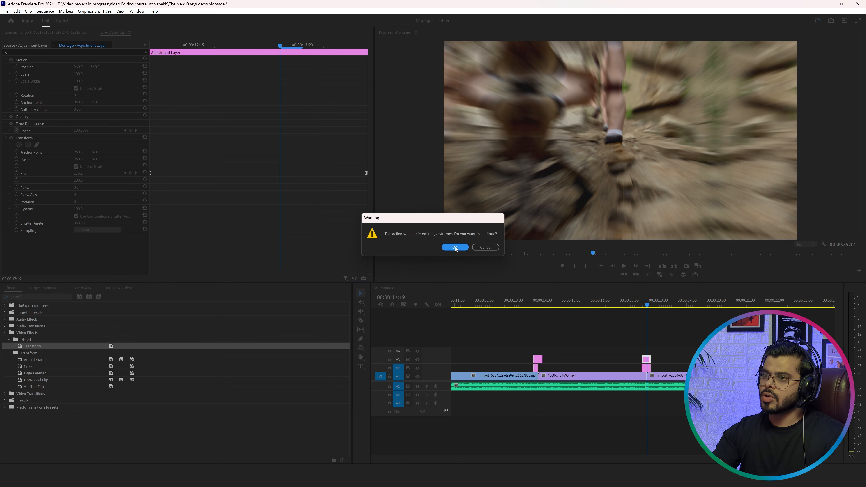
click(455, 248)
click(83, 172)
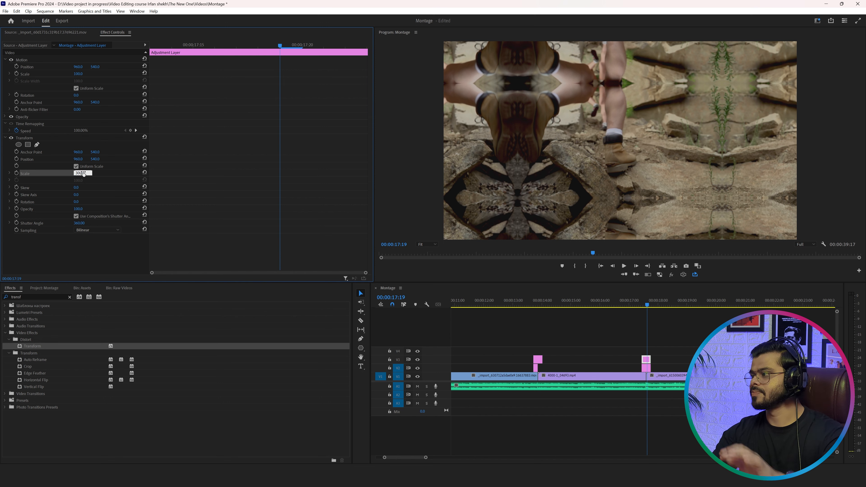
key(Return)
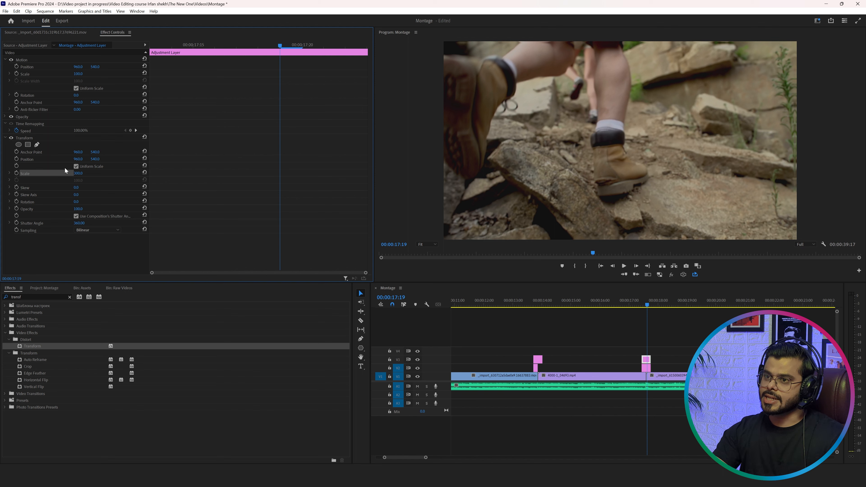
Reset the upper adjustment layer's Transform Rotation to 0 and add a Rotation keyframe at its start, 00:00:17:13
mouse_move(78, 202)
mouse_down()
mouse_move(130, 202)
mouse_move(91, 203)
mouse_up()
click(647, 368)
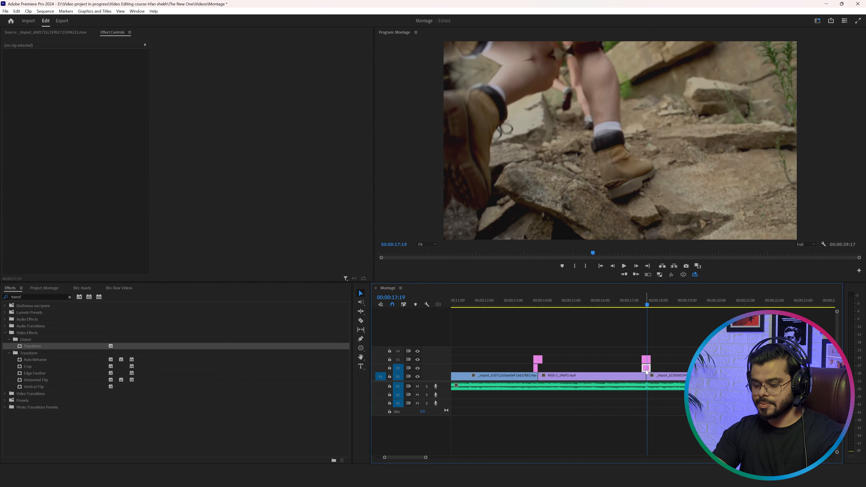
key(Left)
key(Up)
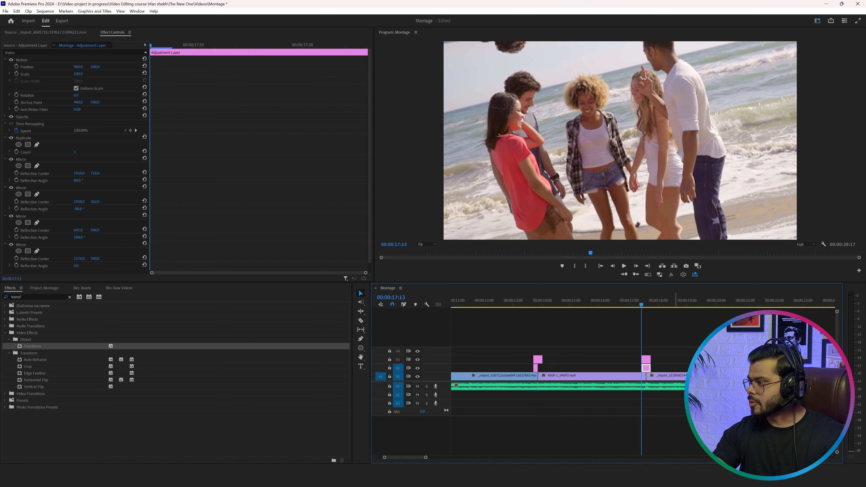
click(646, 359)
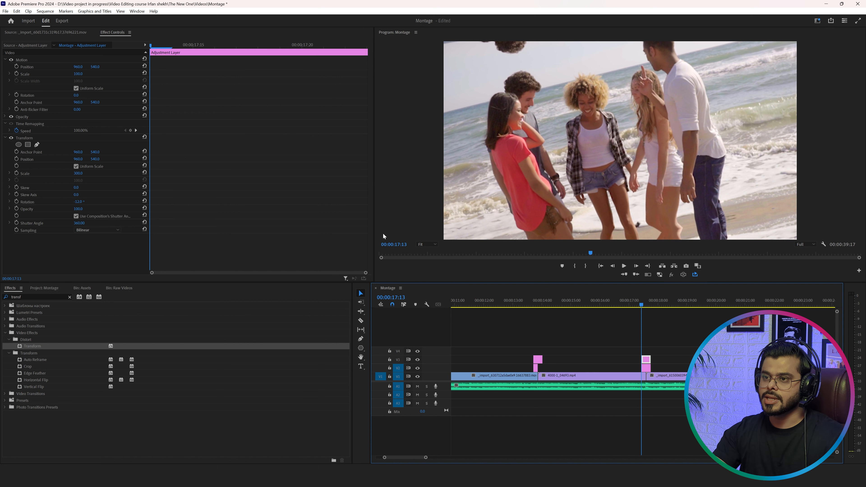
click(144, 201)
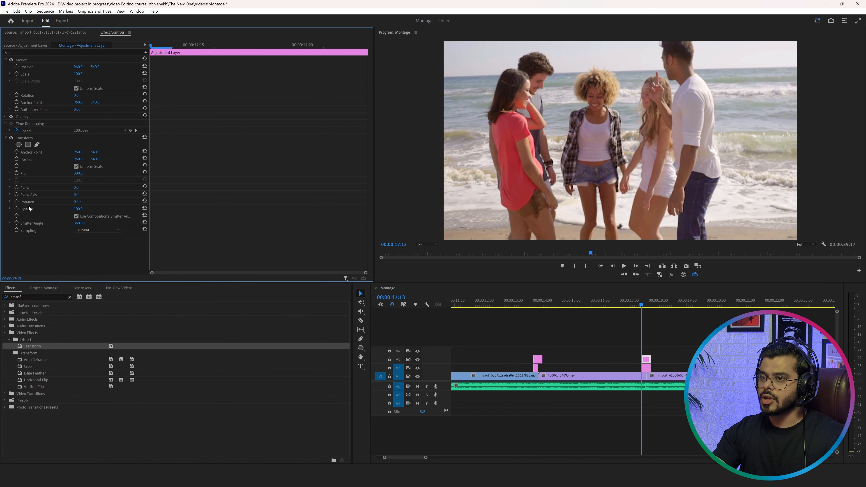
click(16, 202)
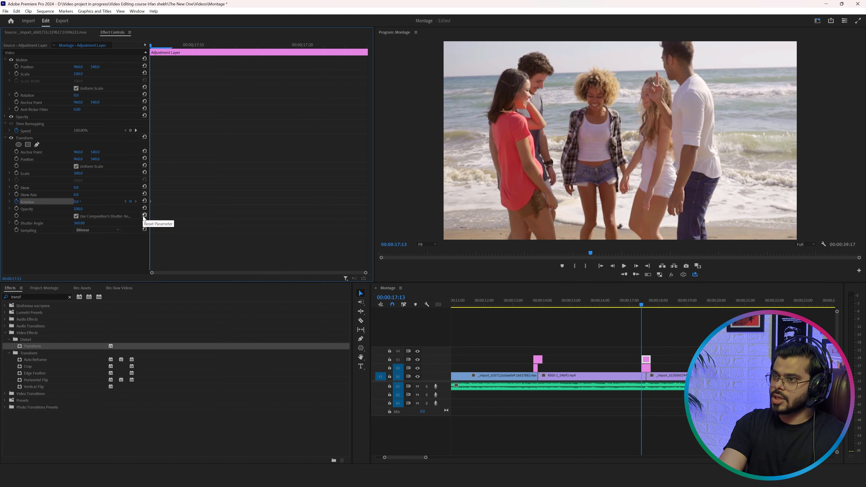
Set the upper adjustment layer's Transform Rotation to 360° at its end, 00:00:17:23
key(Down)
key(Down)
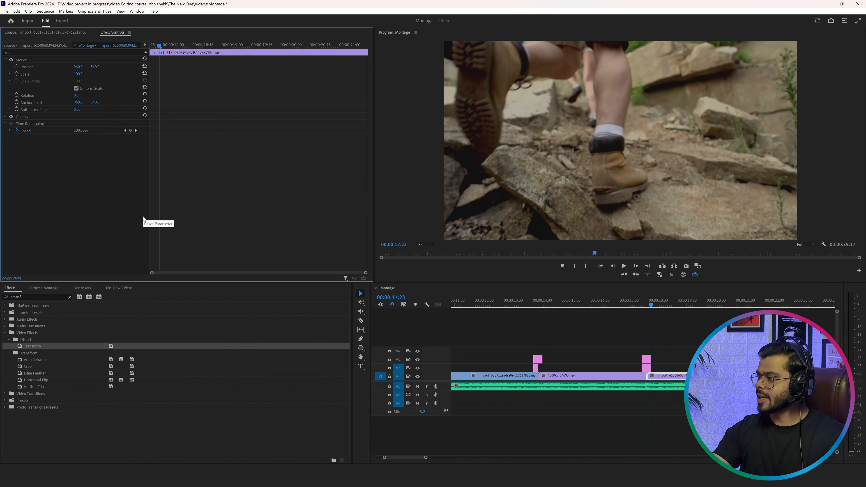
click(646, 359)
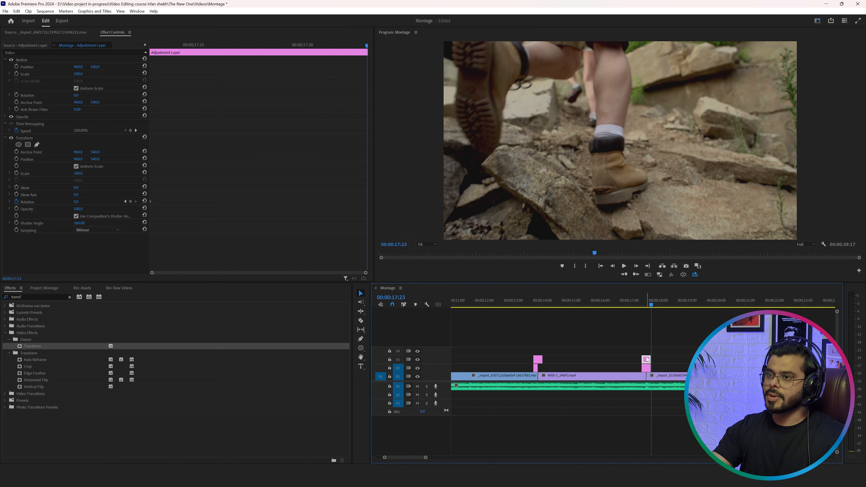
click(80, 201)
text(360)
key(Return)
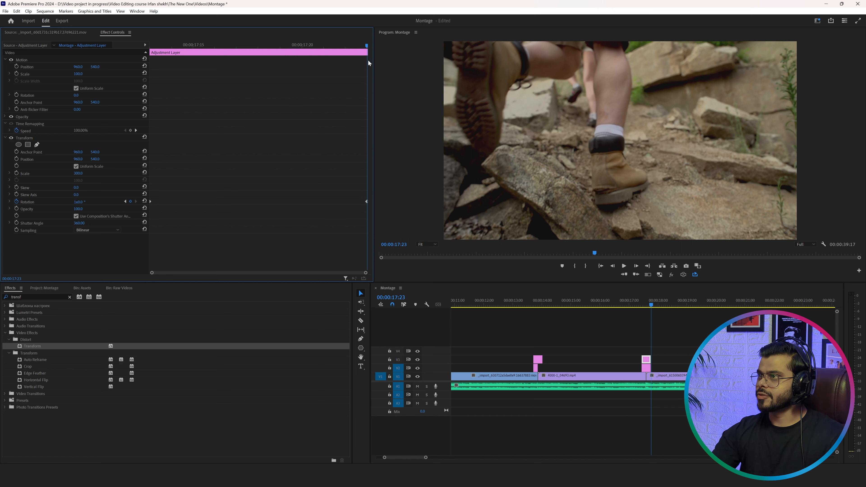
Play through the cut to preview the spin transition
drag(364, 50, 100, 65)
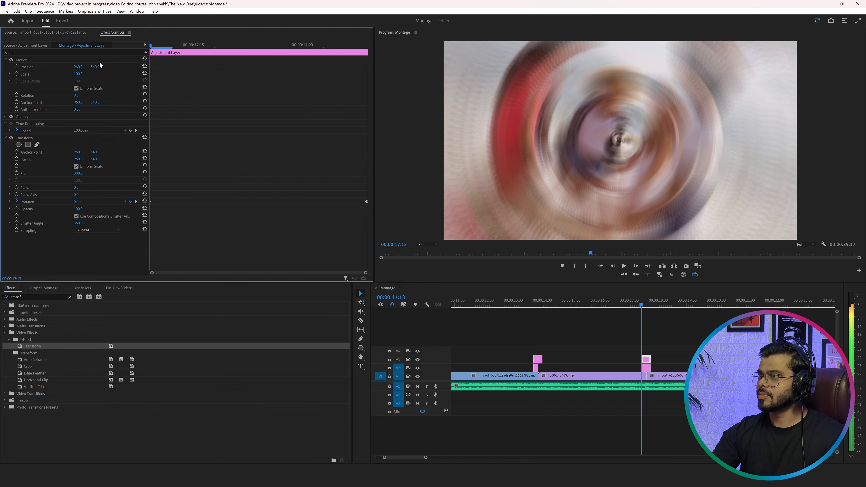
key(space)
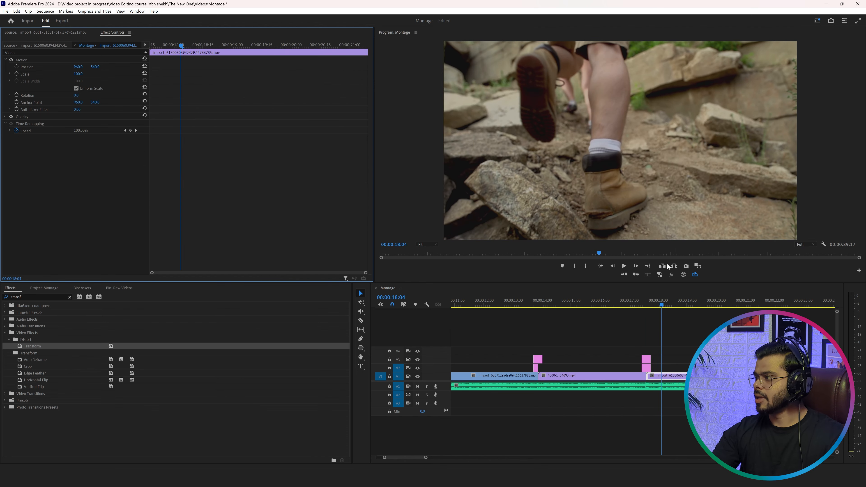
click(626, 300)
key(space)
key(space)
Lower the Transform Shutter Angle of the upper adjustment layer to about 64 to reduce the spin's motion blur
click(648, 304)
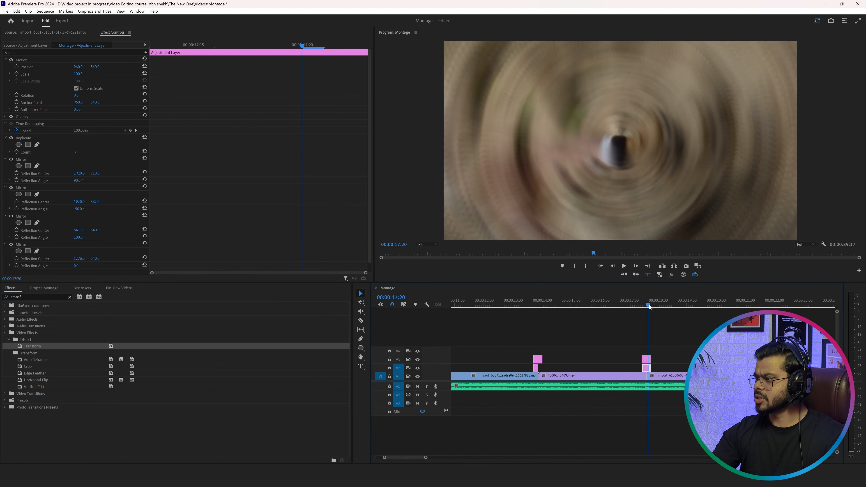
drag(648, 304, 647, 305)
click(646, 359)
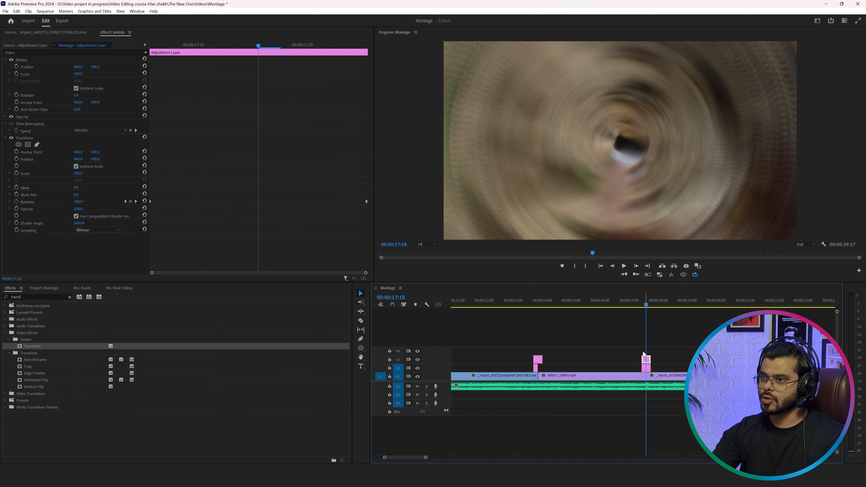
drag(79, 223, 55, 222)
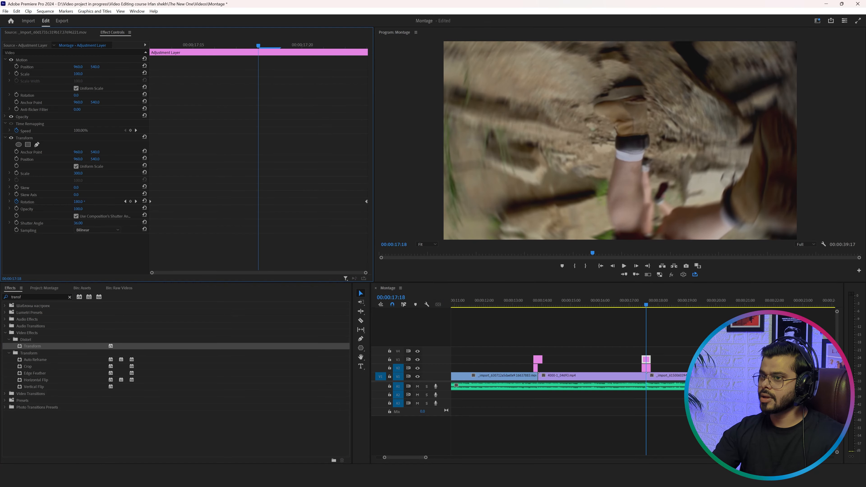
drag(80, 223, 84, 223)
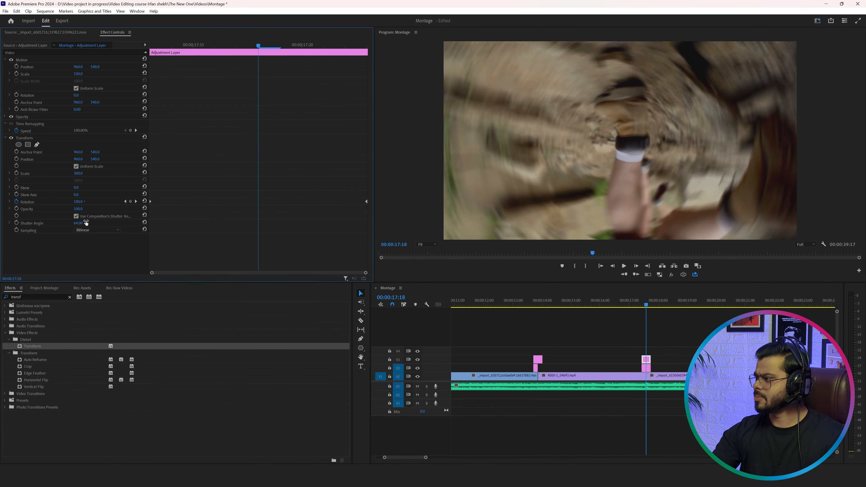
Play the spin transition again to check the reduced motion blur
drag(650, 305, 641, 305)
key(space)
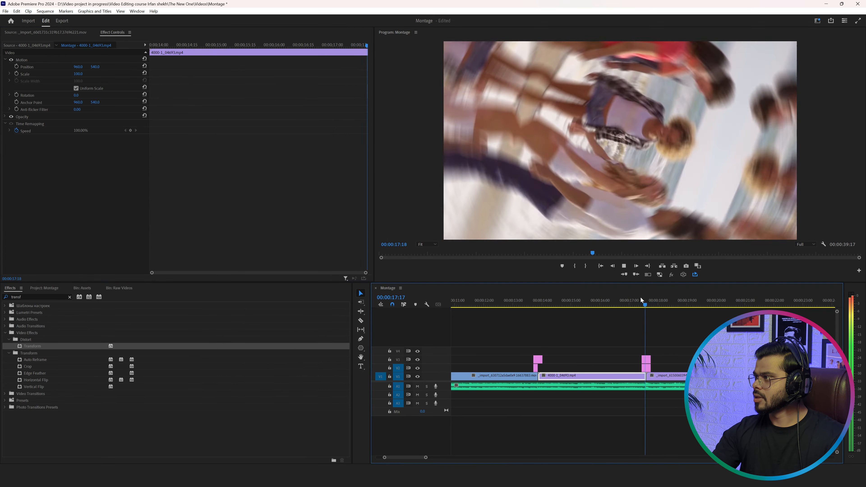
drag(641, 297, 649, 298)
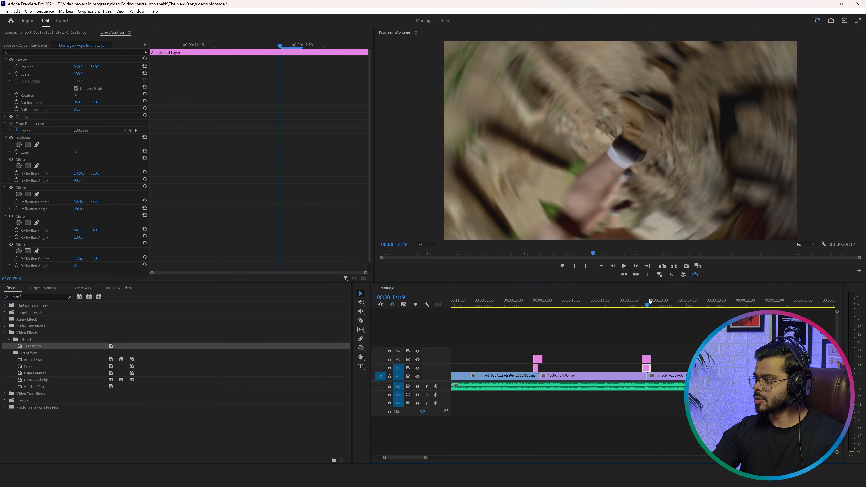
Convert both Rotation keyframes on the upper adjustment layer to Bezier interpolation
click(646, 359)
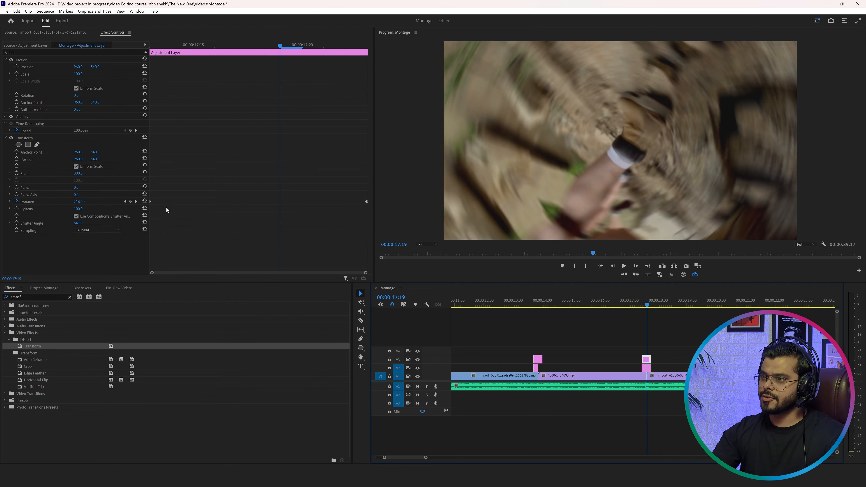
click(152, 205)
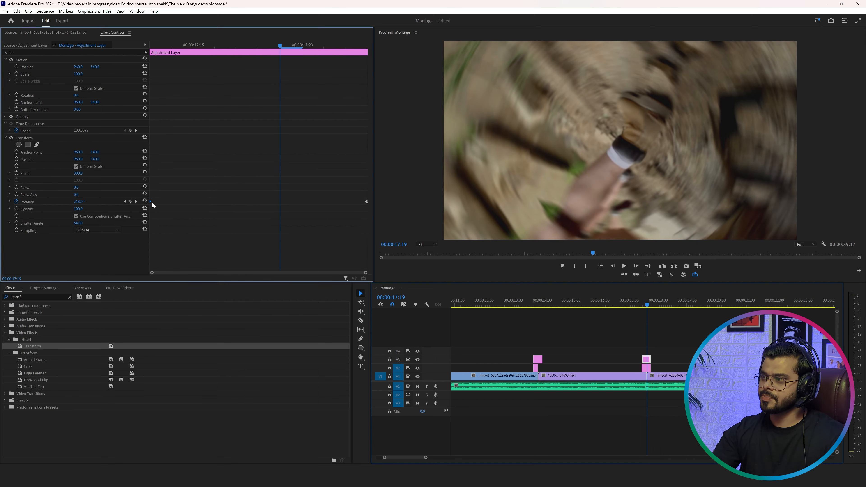
right_click(367, 204)
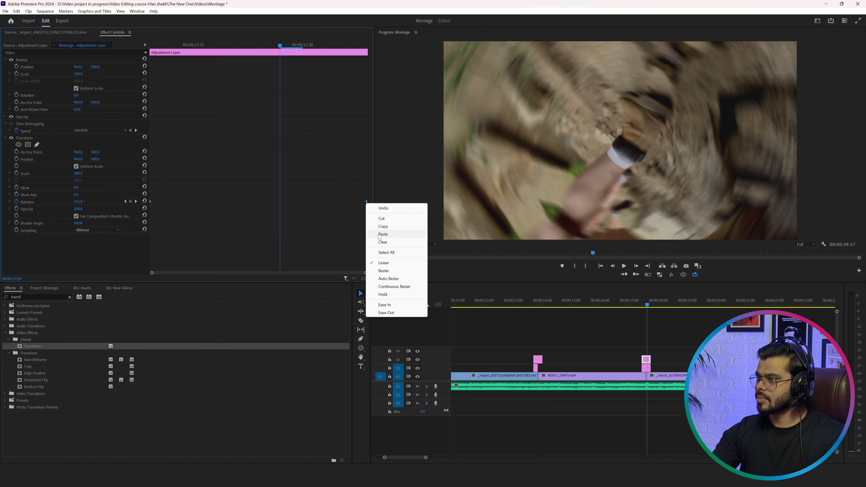
click(392, 270)
Replay the transition several times from just before the cut to review the eased spin
click(638, 303)
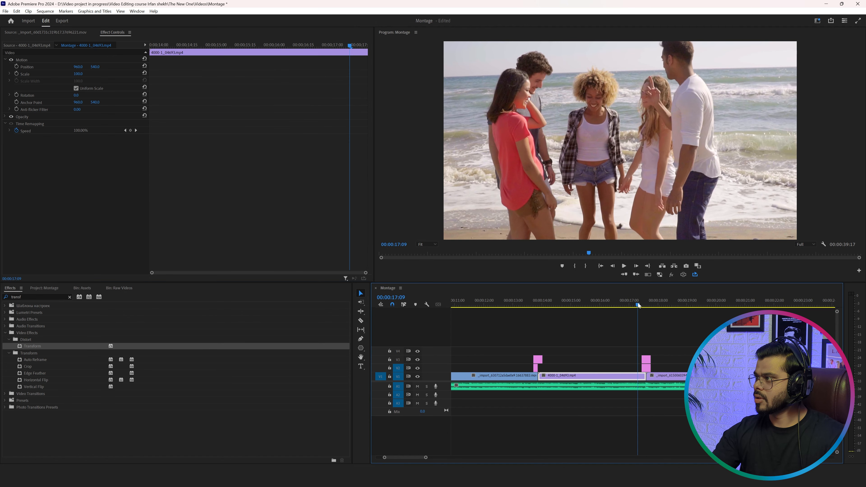
key(space)
click(639, 303)
key(space)
click(639, 303)
key(space)
key(space)
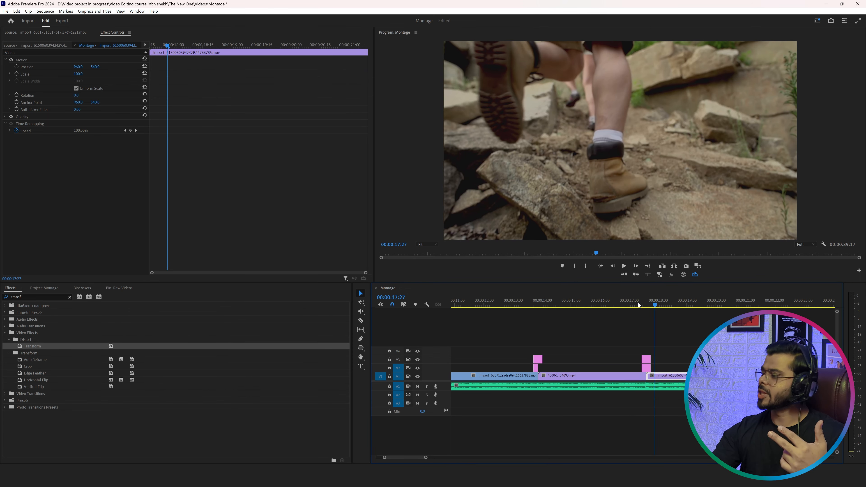
Duplicate both spin transition adjustment layers onto the following cut and nudge the copies earlier in the timeline
click(647, 300)
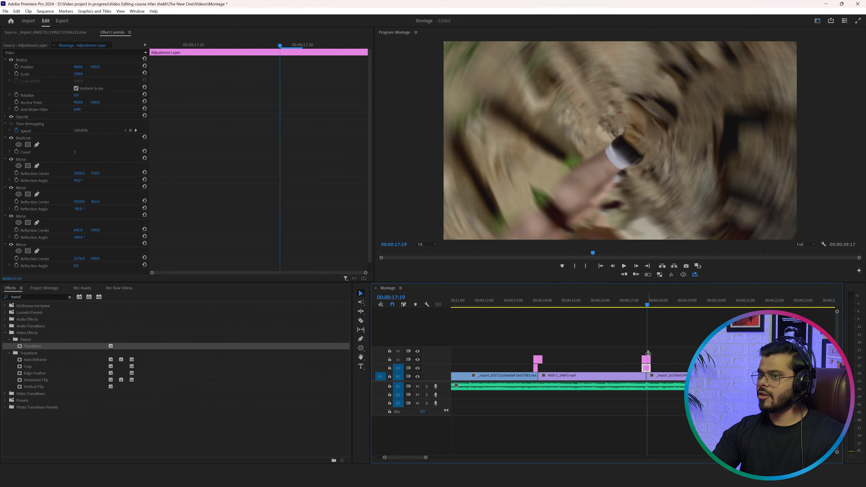
drag(688, 345, 755, 372)
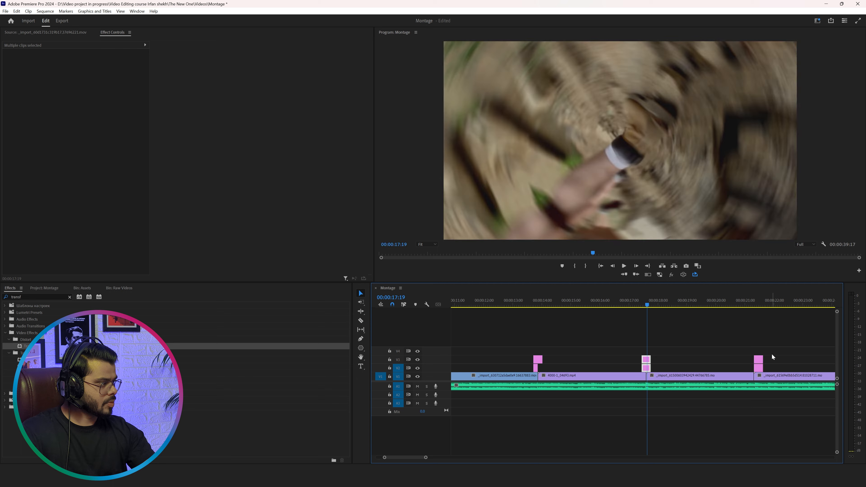
key(alt)
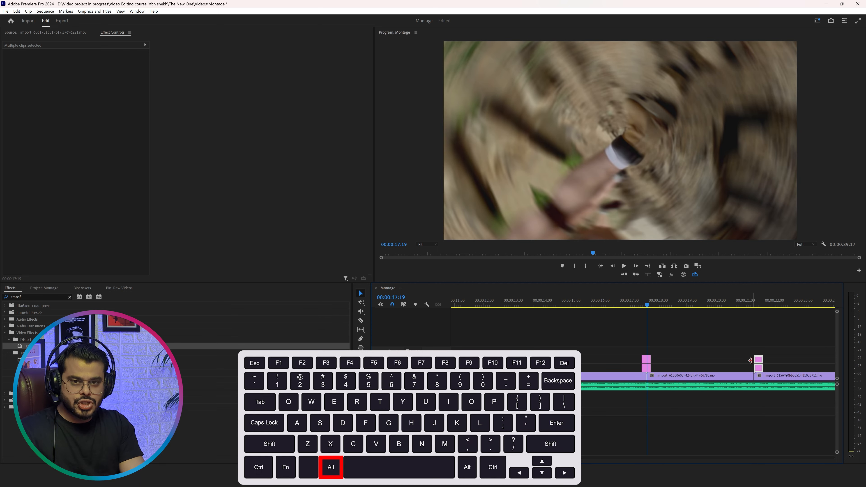
key(alt+shift+Left)
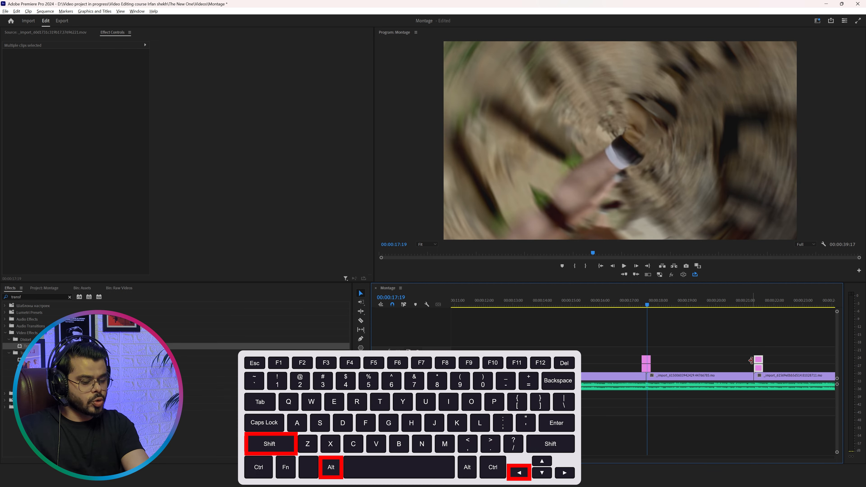
Nudge both copied adjustment layers back and forth in small and large frame jumps until they sit centred over the cut near 00:00:21:10
key(alt+shift+Left)
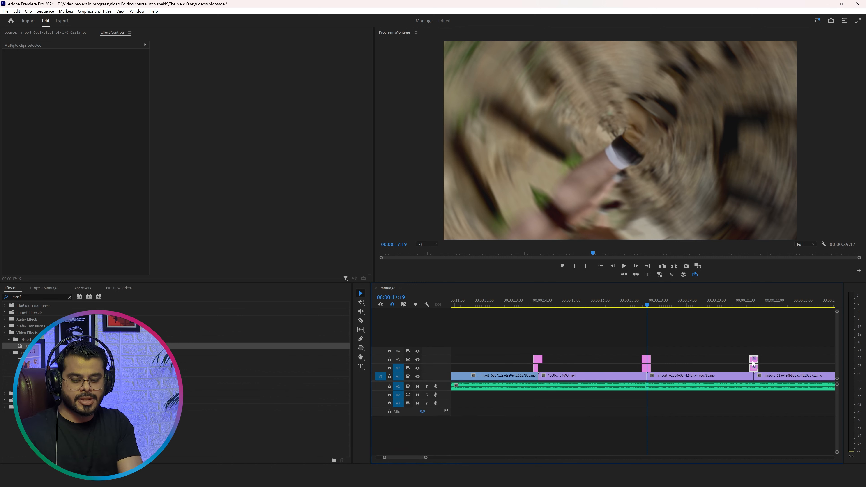
key(alt+Right)
key(alt+Right)
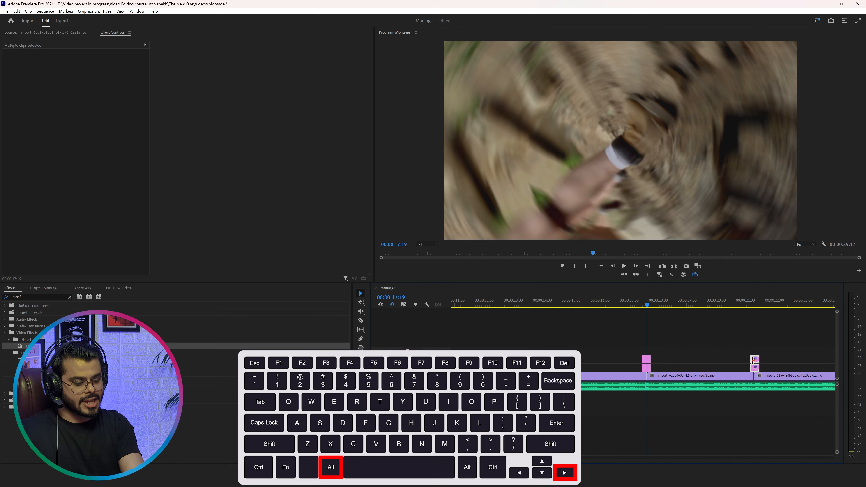
key(alt+Left)
key(alt+Left)
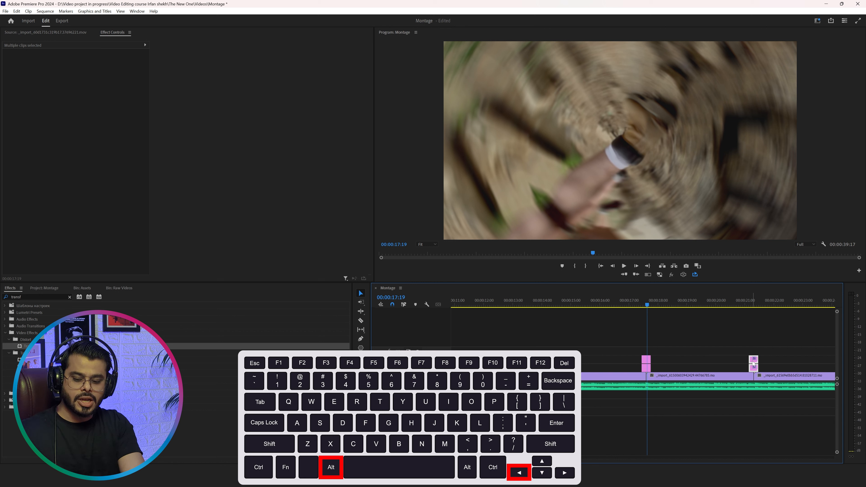
key(shift+alt+Right)
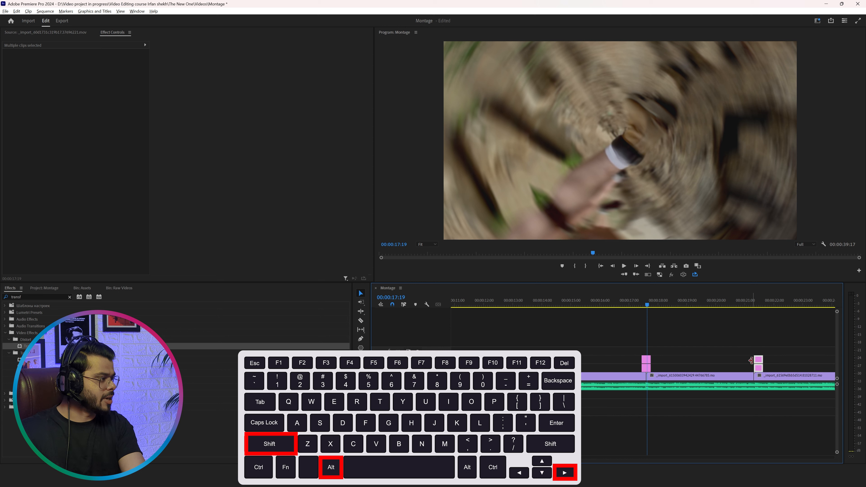
key(shift+alt+Left)
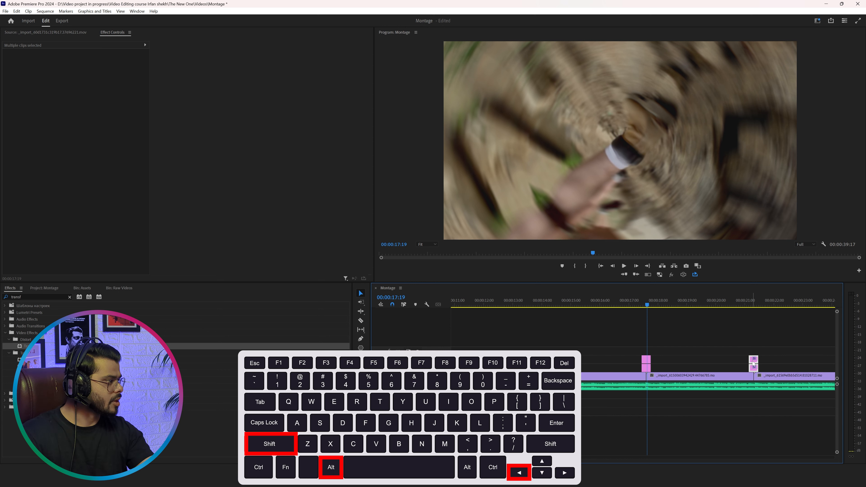
Play the copied spin transition across the cut into the beach cartwheel clip to check it
click(754, 301)
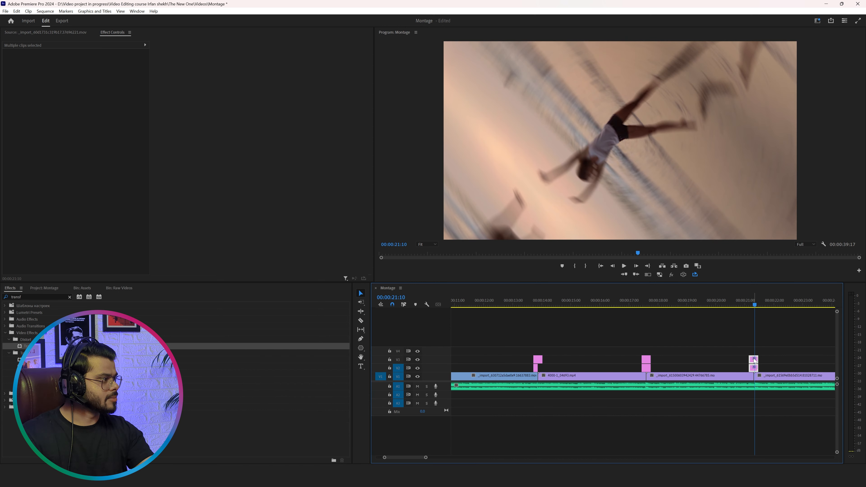
click(741, 300)
key(space)
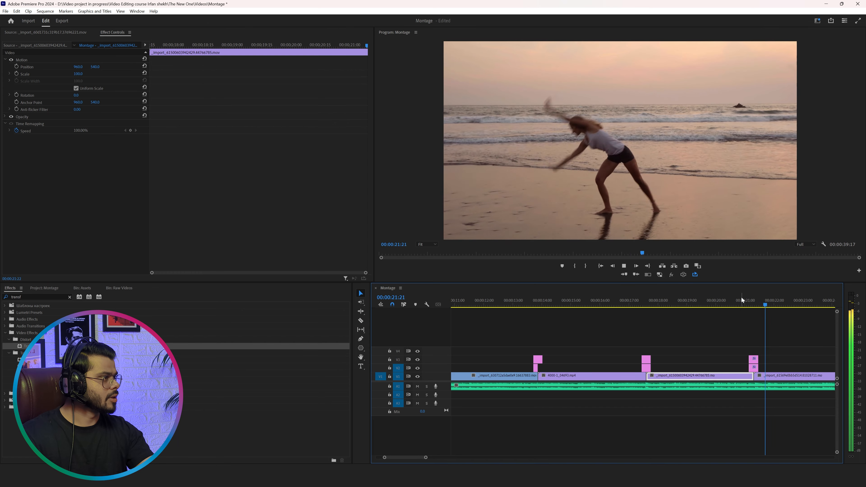
key(space)
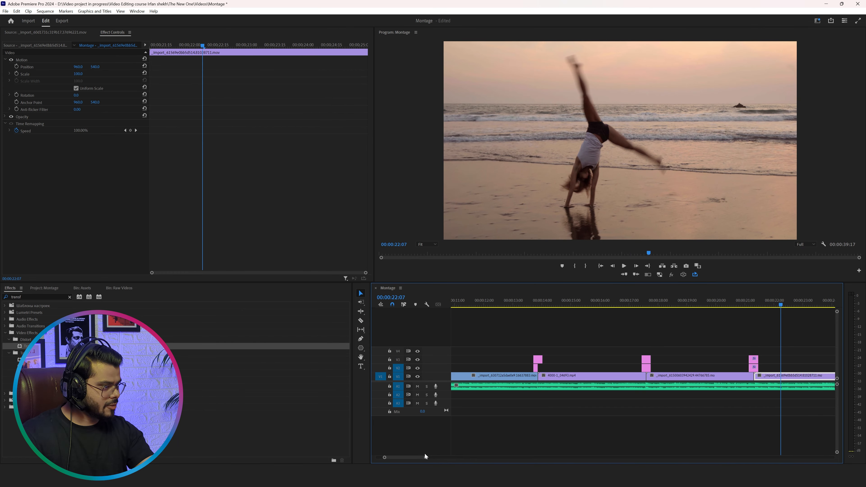
drag(426, 457, 432, 460)
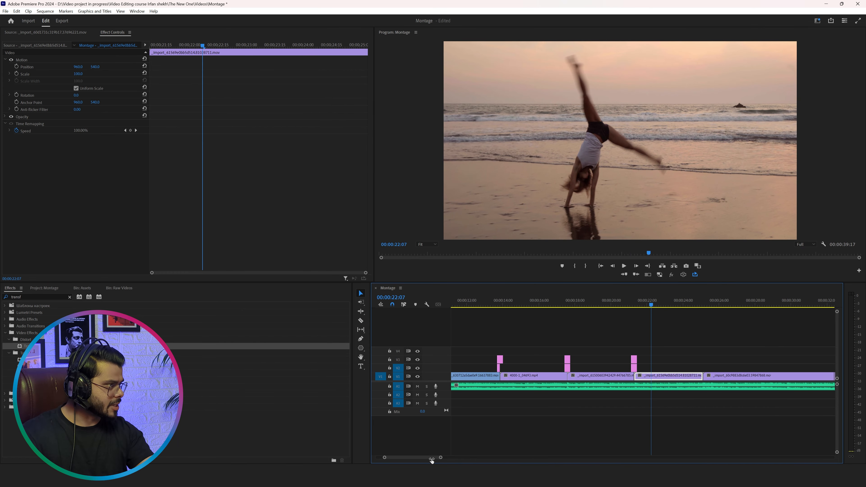
click(626, 291)
key(space)
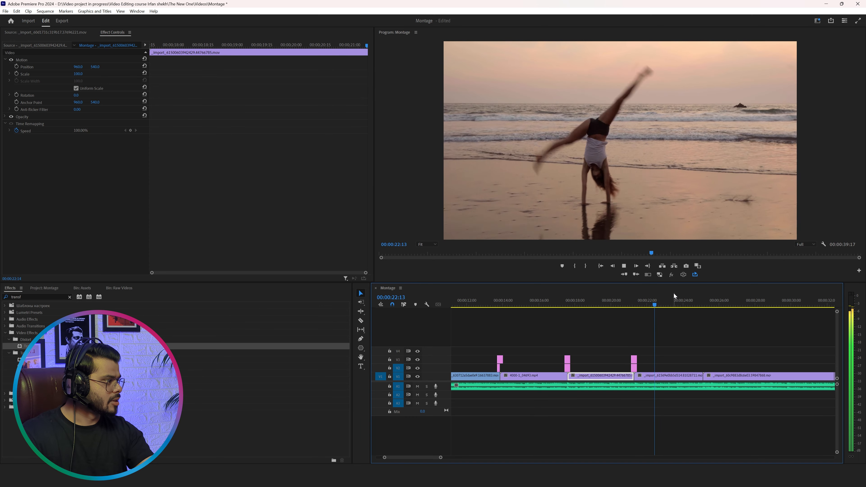
Move both copied adjustment layers to the following cut, between the beach cartwheel clip and the skateboarder clip, centring them over it
click(696, 301)
drag(658, 348, 700, 367)
scroll(708, 377, up, 2)
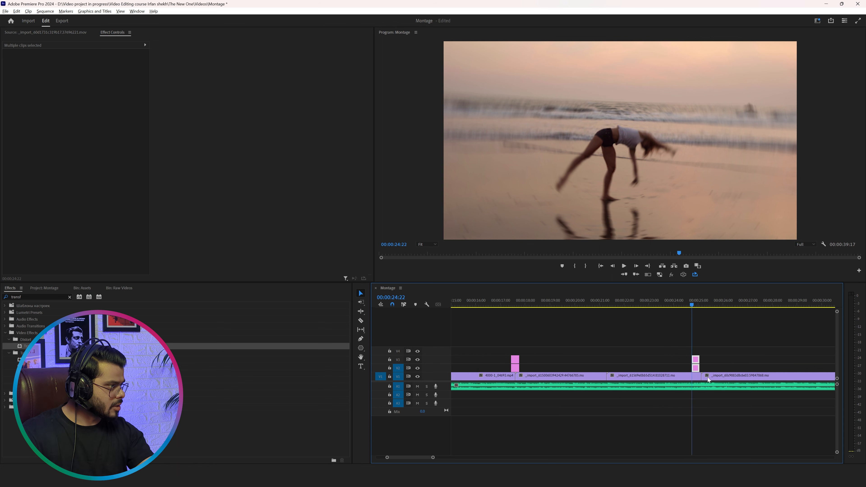
scroll(708, 376, up, 2)
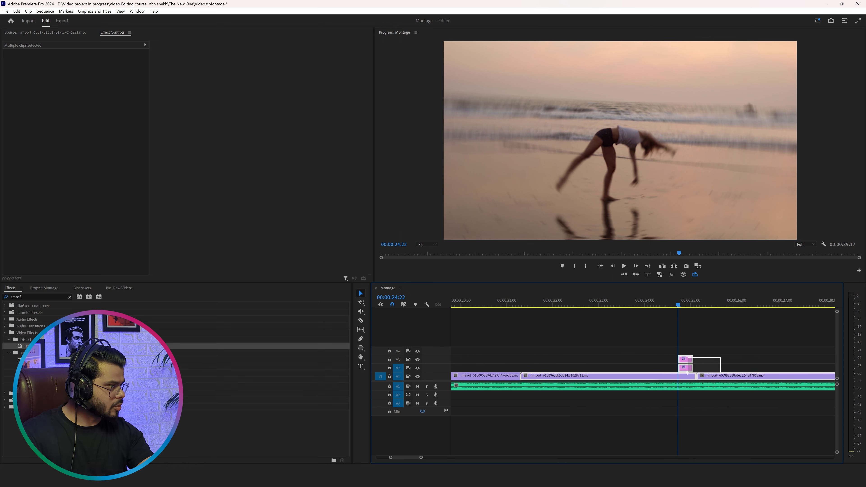
drag(686, 362, 689, 363)
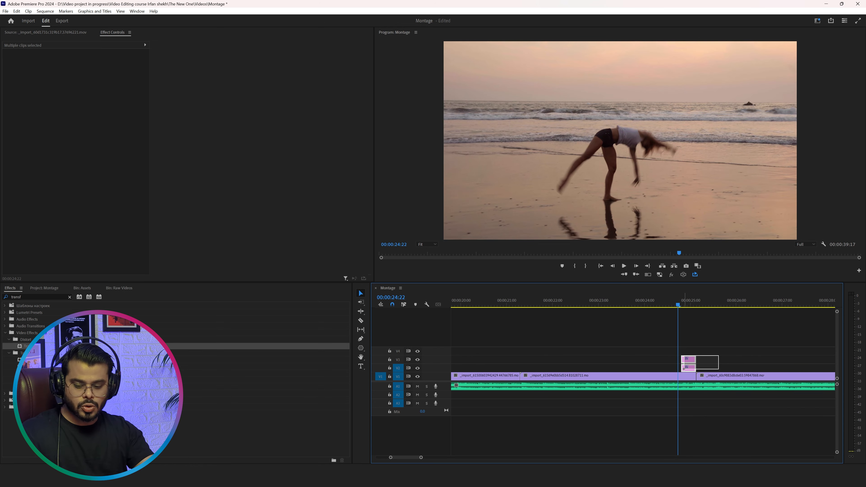
key(shift+alt+Right)
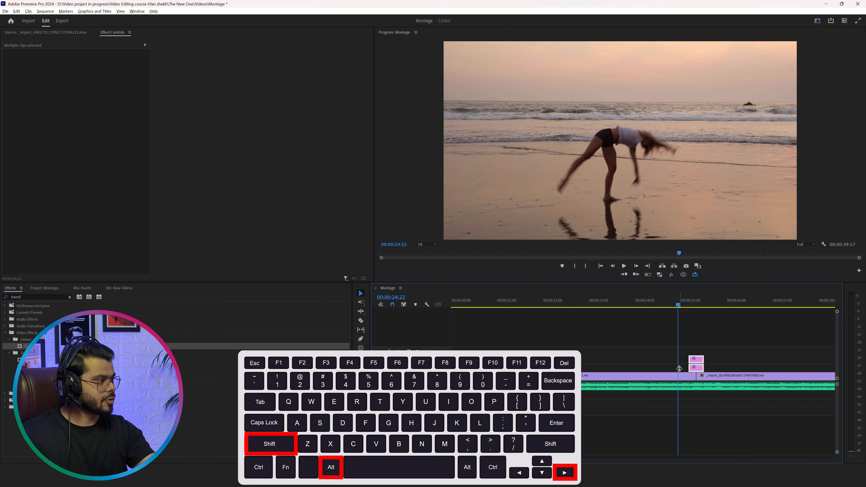
Preview the spin transition at the cut into the skateboarder clip
click(694, 304)
mouse_move(695, 304)
mouse_down()
mouse_move(675, 302)
mouse_move(705, 291)
mouse_move(698, 292)
mouse_up()
key(space)
Reverse the spin by setting the Transform Rotation at the upper adjustment layer's last keyframe to -1x0.0
click(696, 357)
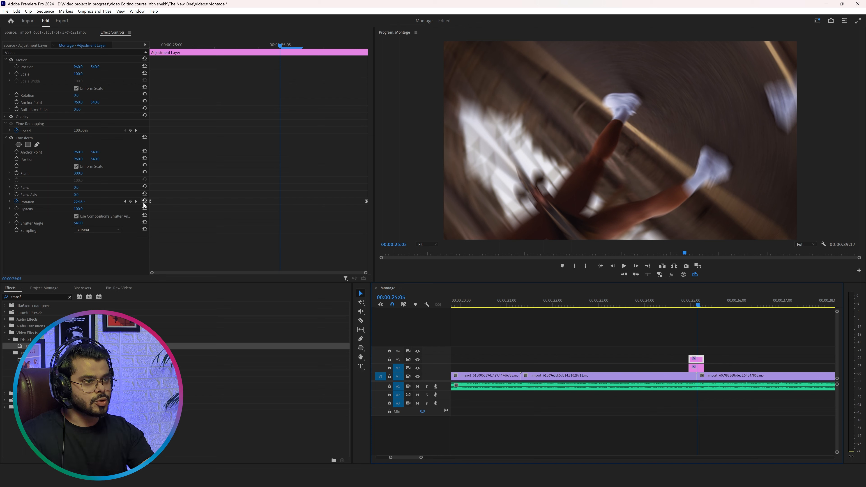
key(Down)
click(691, 363)
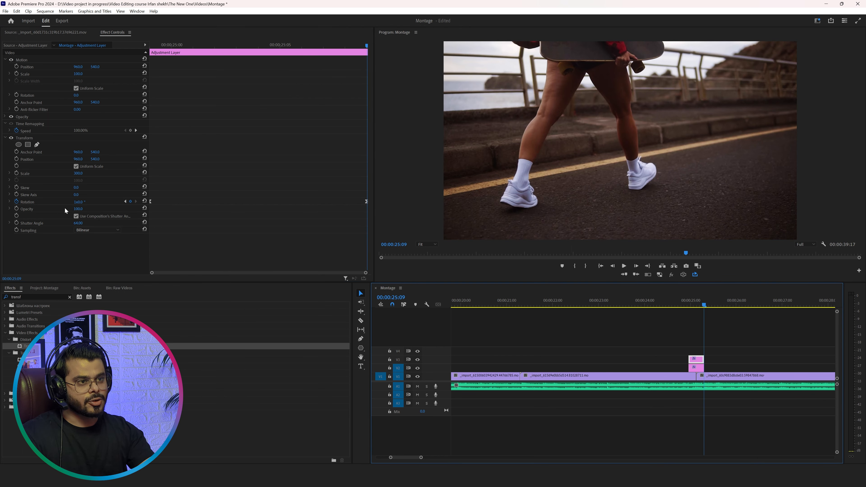
click(80, 202)
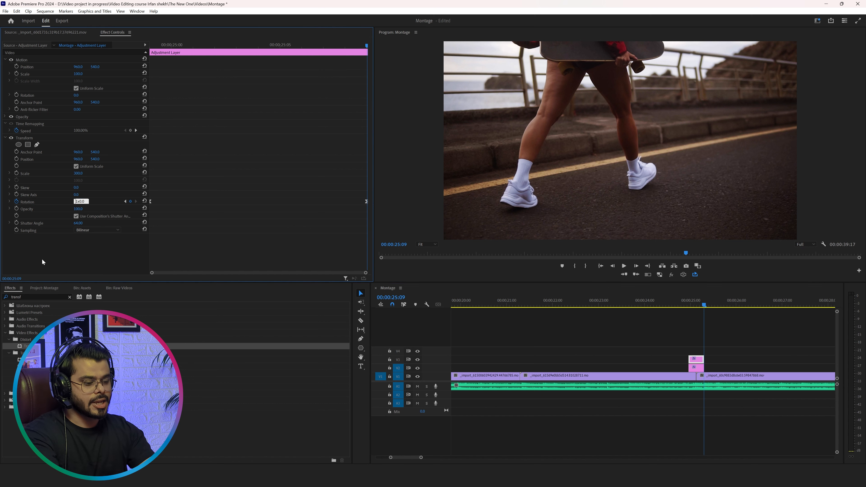
text(-)
key(Return)
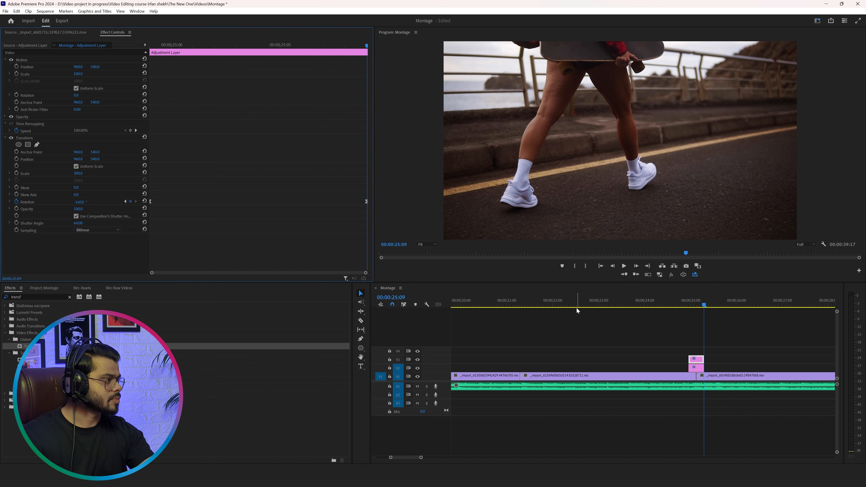
Play and scrub through the transition into the skateboarder clip to check the reversed spin direction
click(674, 302)
key(space)
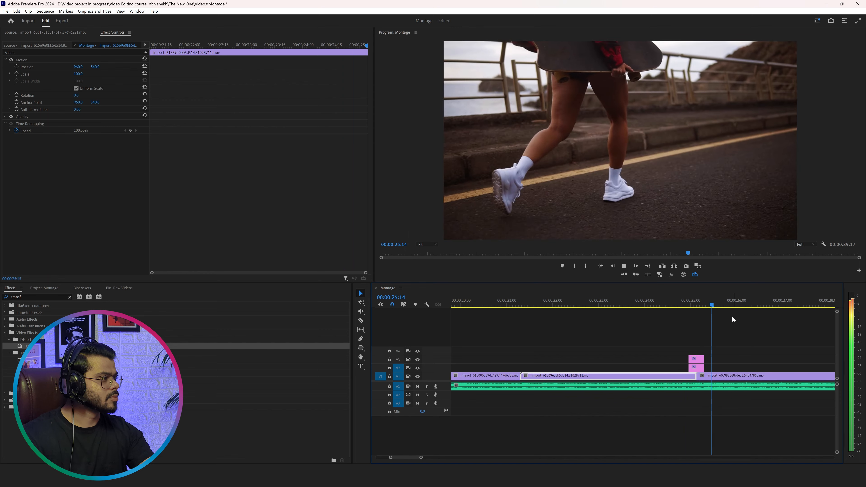
drag(682, 302, 695, 307)
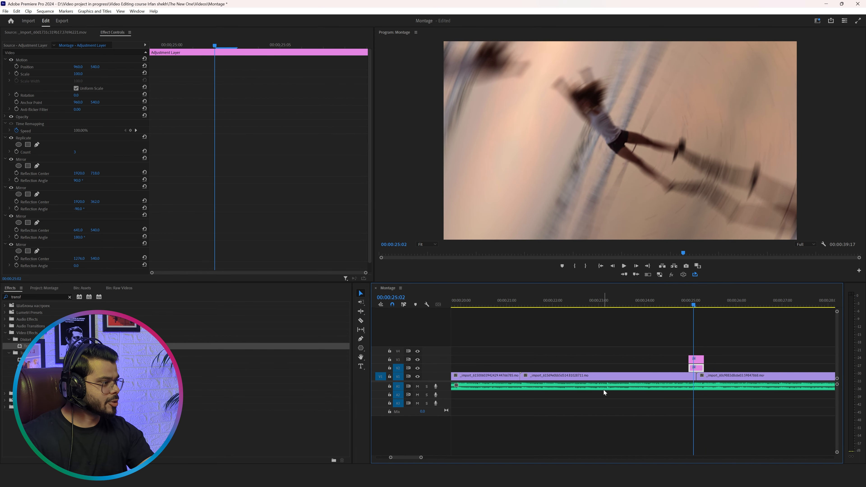
Slip the footage inside the beach cartwheel clip with the Slip tool and play it through the transition
click(622, 376)
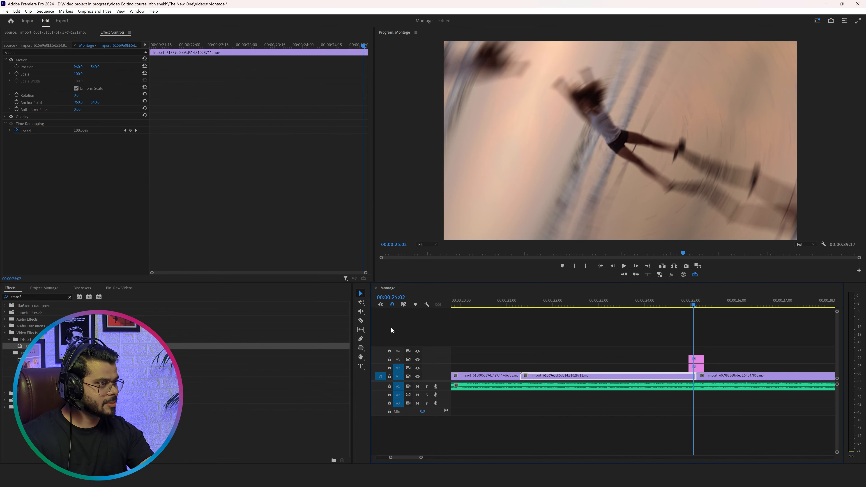
click(361, 329)
drag(677, 378, 649, 375)
drag(671, 307, 632, 318)
key(space)
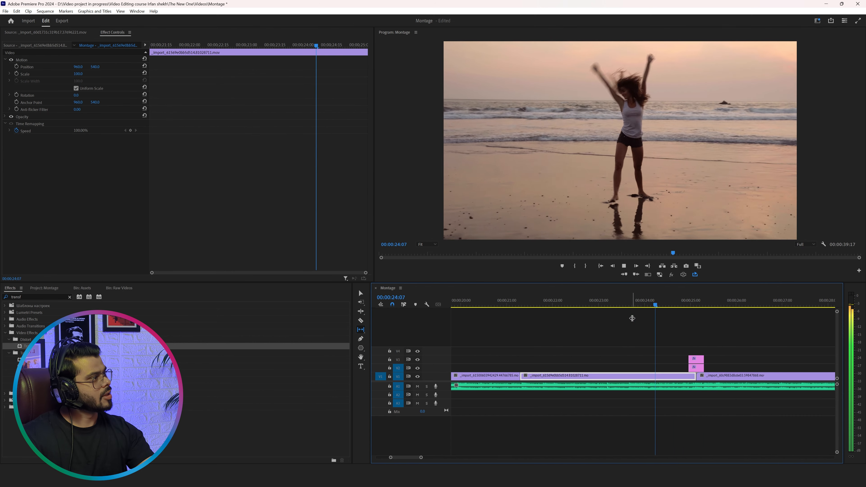
key(space)
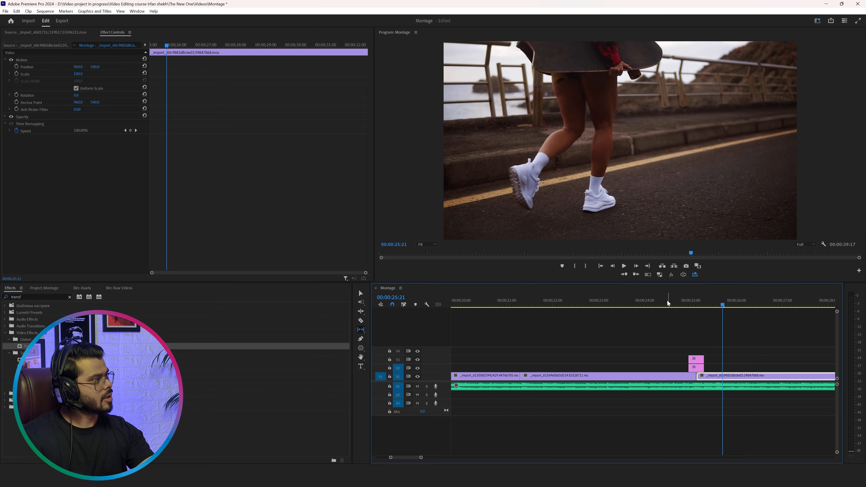
Replay the cut and fine-tune the beach cartwheel clip's footage with another slight slip
click(669, 303)
key(space)
key(space)
drag(656, 375, 658, 376)
key(space)
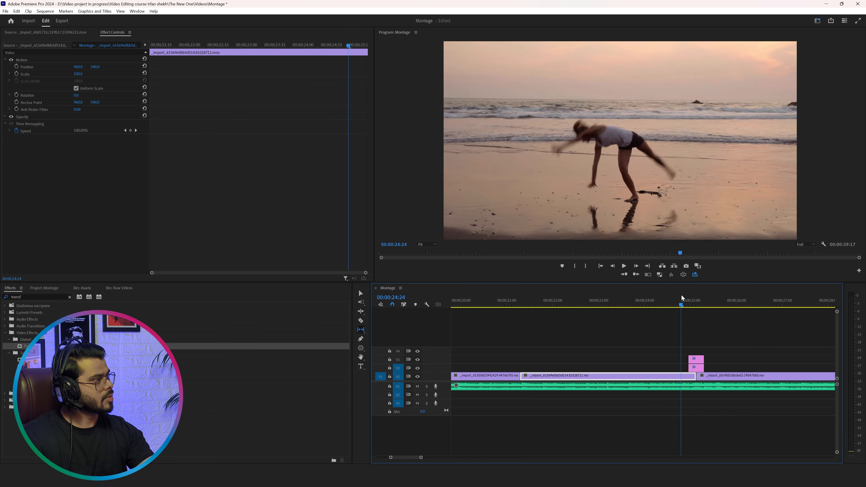
key(space)
Scrub and replay the transition into the skateboarder clip to review the slipped footage with the reversed spin
drag(696, 298, 705, 299)
click(652, 300)
key(space)
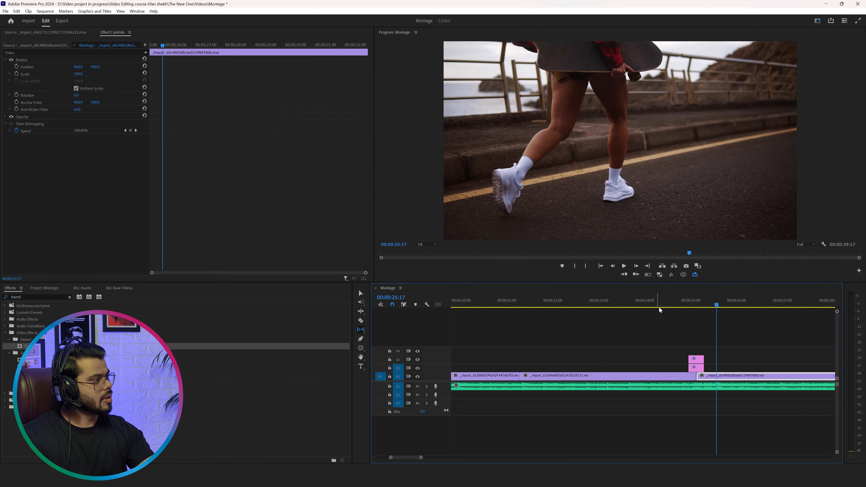
click(664, 305)
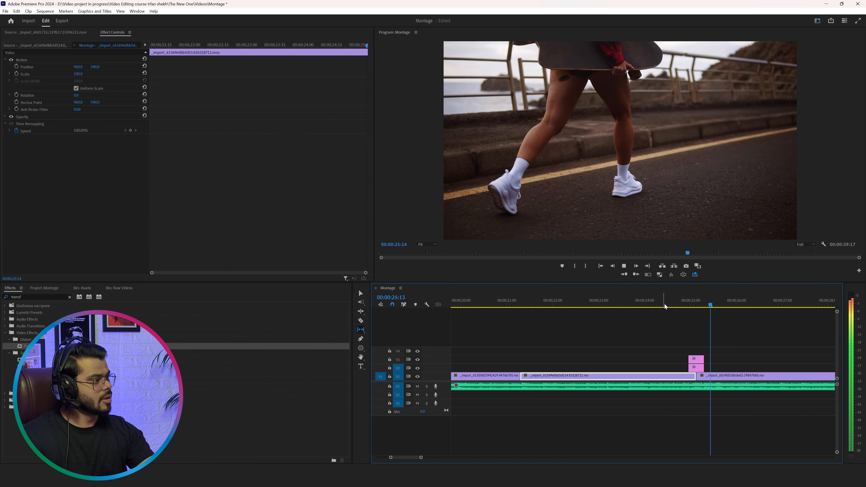
key(space)
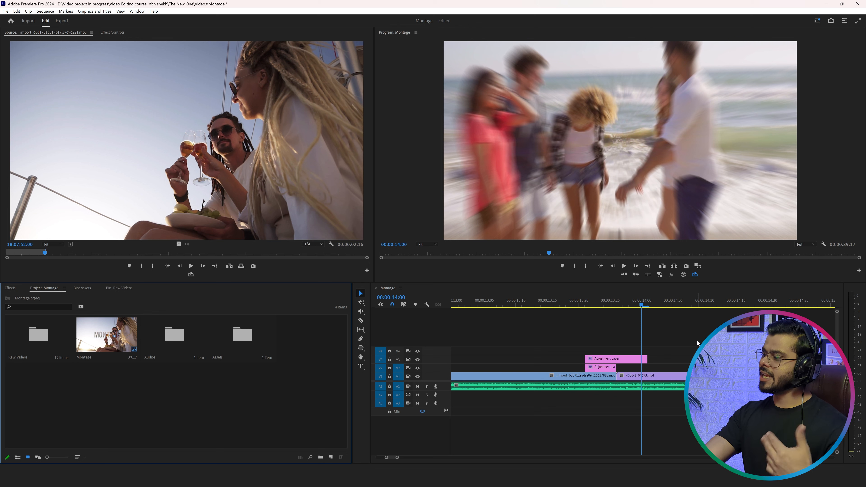
Make a subsequence from the two adjustment layers over the cut just before 00:00:14:00
drag(697, 340, 601, 373)
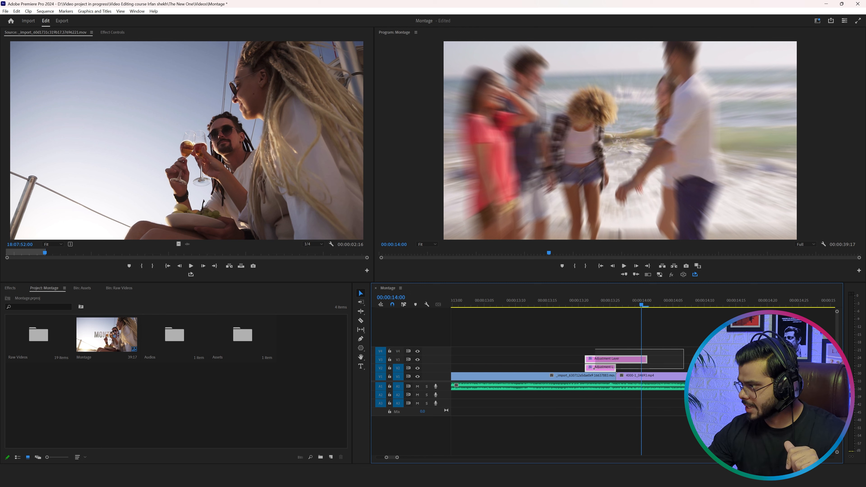
right_click(602, 366)
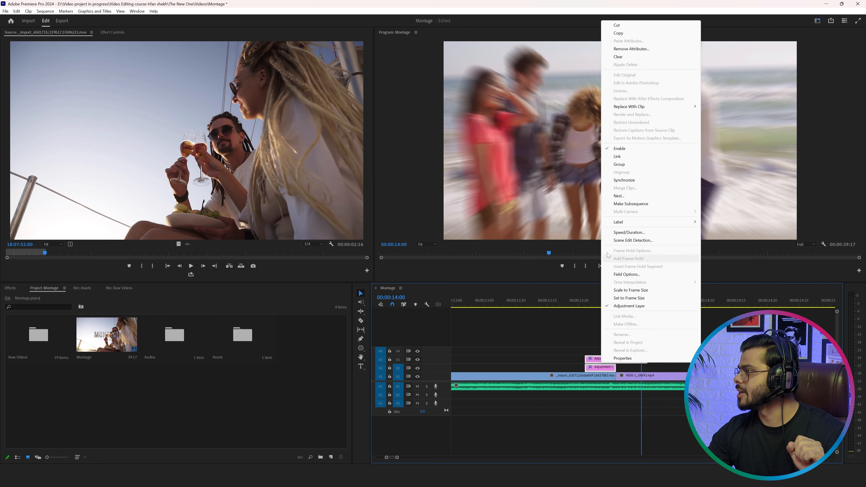
click(624, 205)
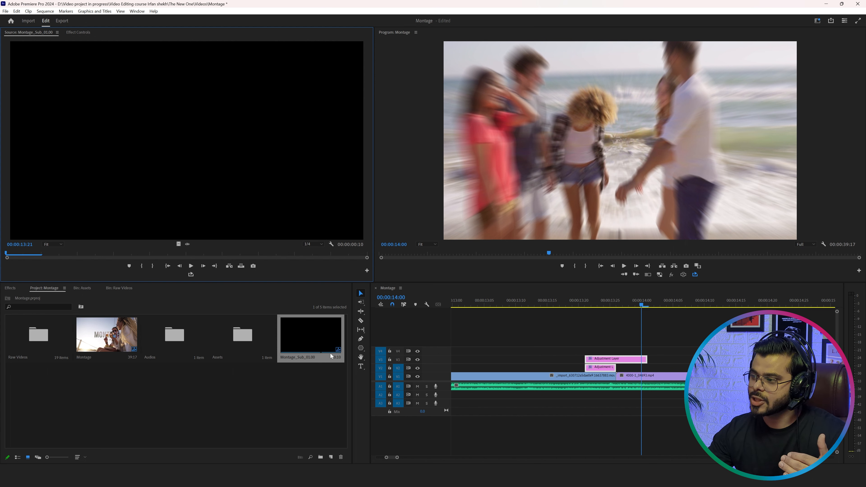
Open the new transition subsequence to inspect its two adjustment layers, and return to the Montage sequence
double_click(306, 340)
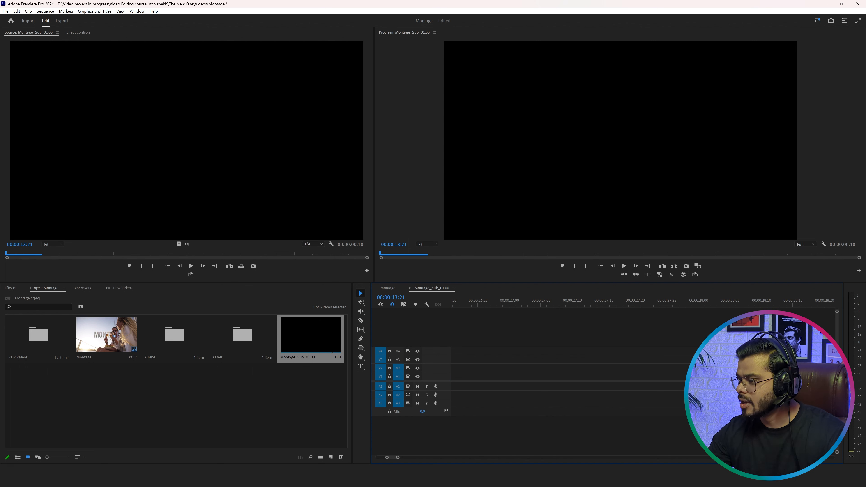
drag(398, 458, 427, 458)
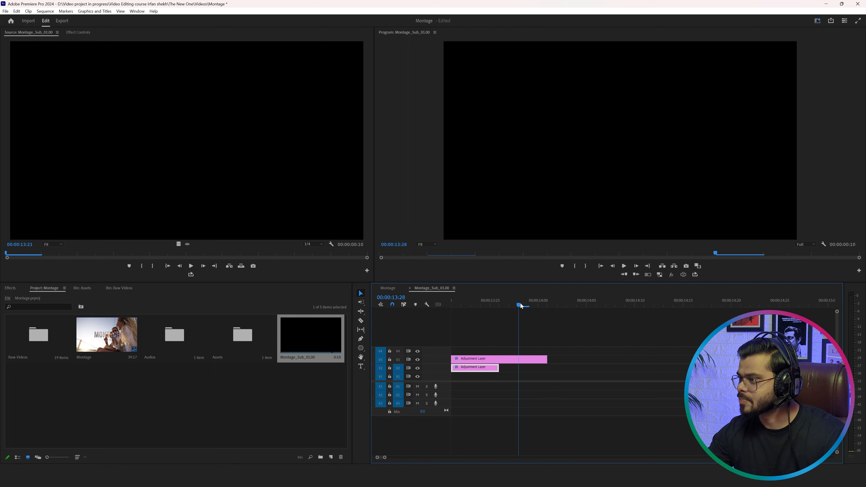
click(387, 289)
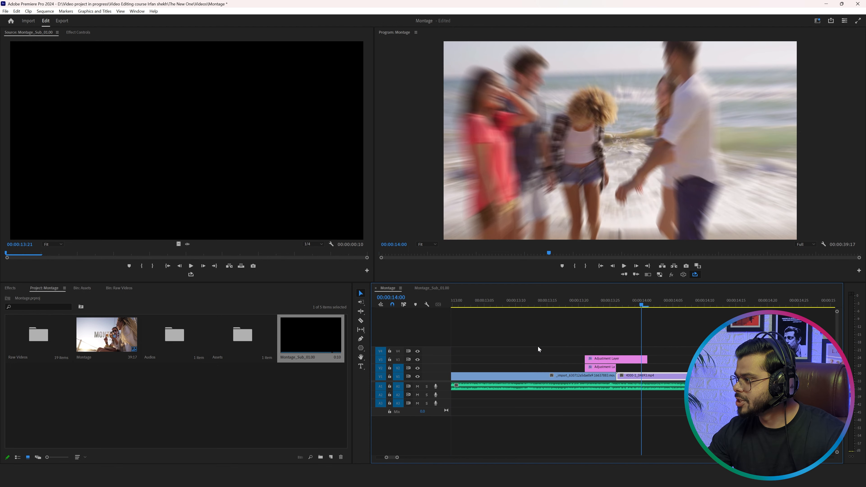
Place the Montage_Sub_01.00 subsequence as individual adjustment layers over the cut near 00:00:32:12 in the Montage sequence
drag(572, 304, 603, 303)
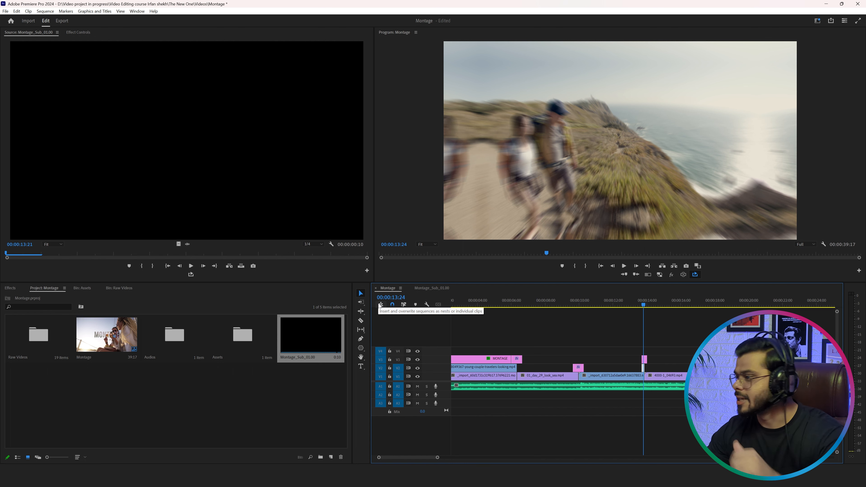
drag(437, 458, 479, 458)
click(674, 299)
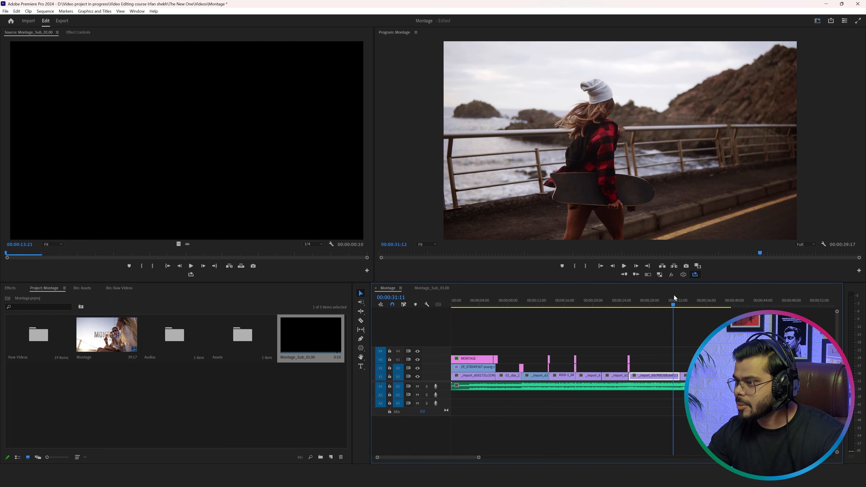
drag(293, 334, 680, 360)
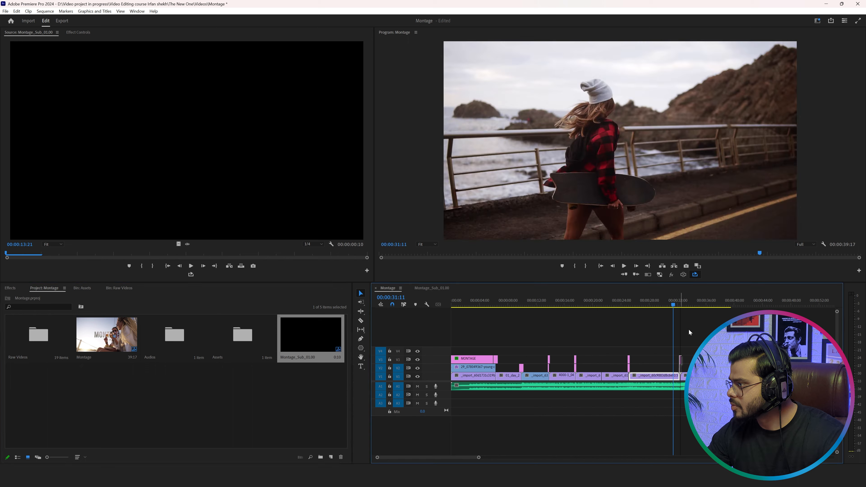
Play the transition placed over the walking skateboarder cut and replay it once more
click(678, 308)
drag(479, 458, 441, 457)
key(space)
key(space)
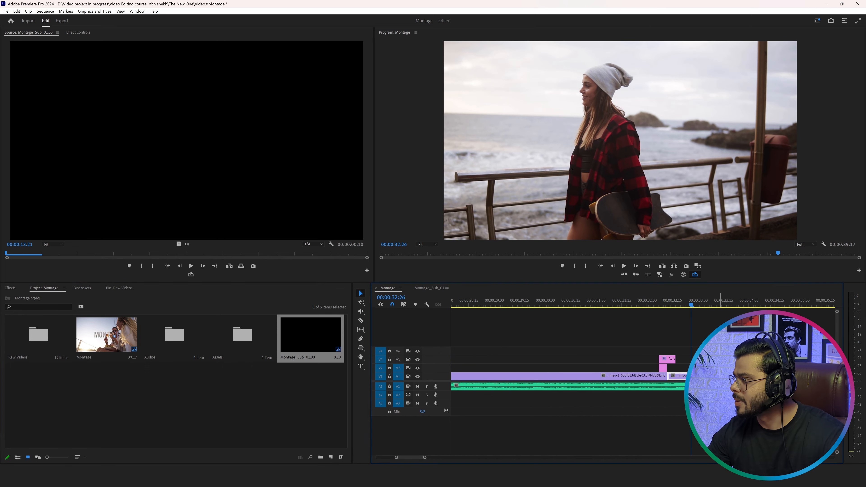
click(646, 301)
key(space)
key(space)
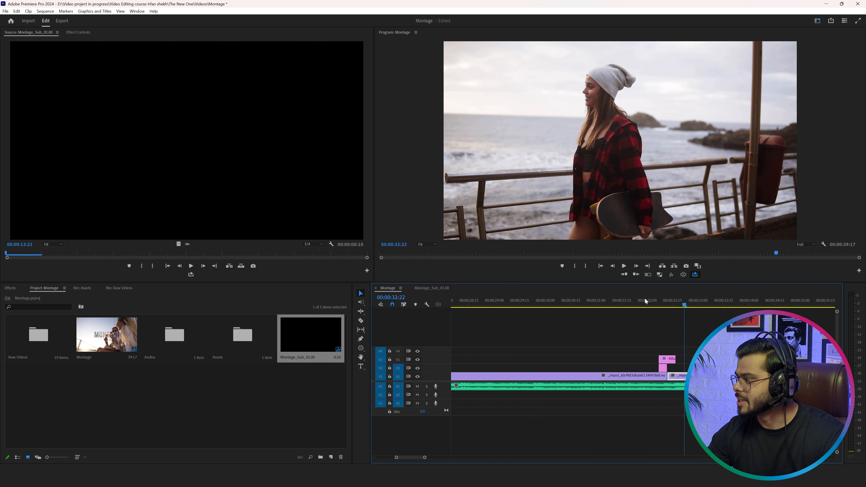
Delete the two placed adjustment layers and add Montage_Sub_01.00 over the same cut as a nested sequence instead
drag(707, 343, 639, 367)
key(Delete)
click(381, 304)
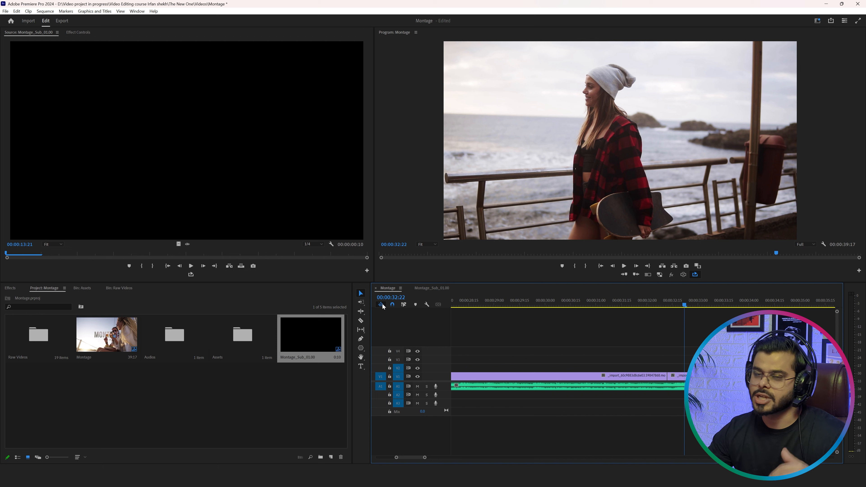
drag(311, 343, 658, 371)
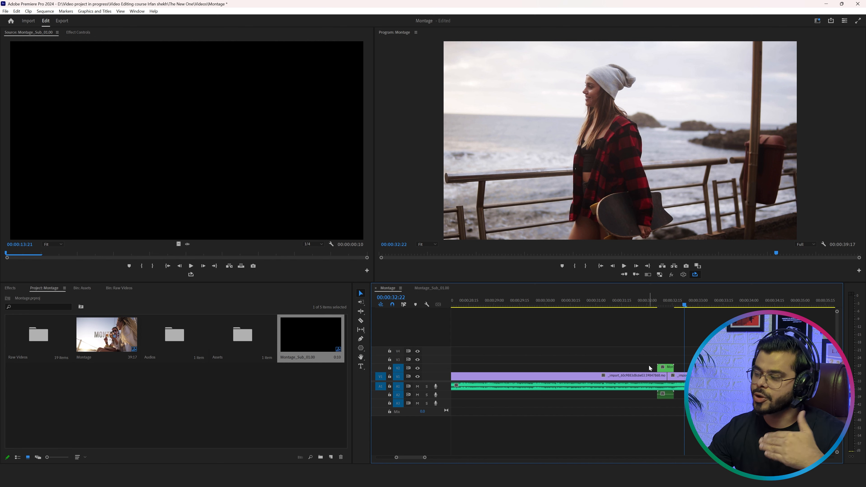
Play and scrub through the nested transition, and delete its video clip from the timeline
click(652, 302)
key(space)
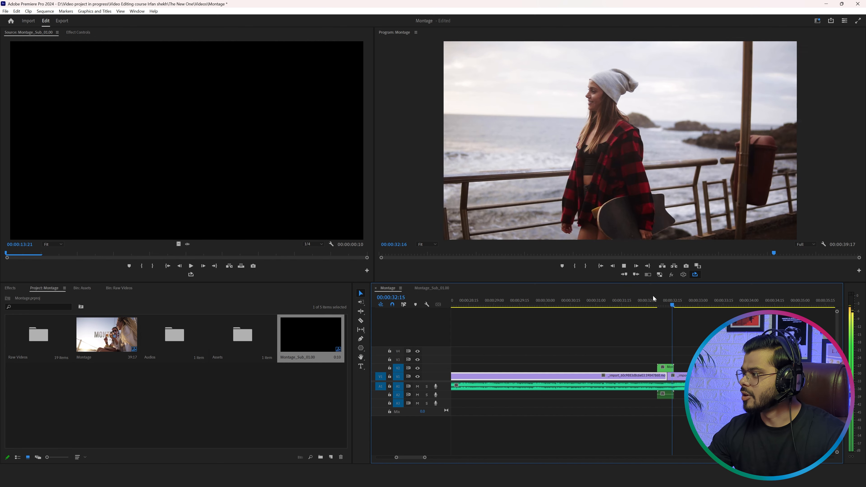
drag(657, 300, 662, 299)
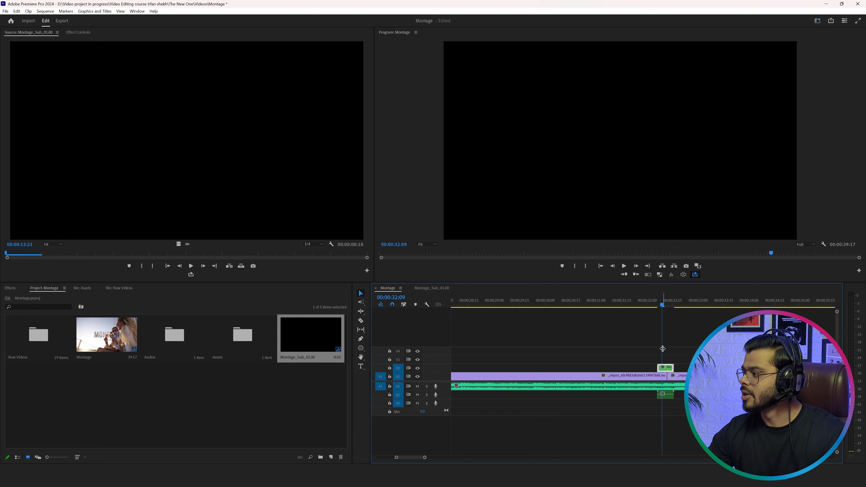
key(Delete)
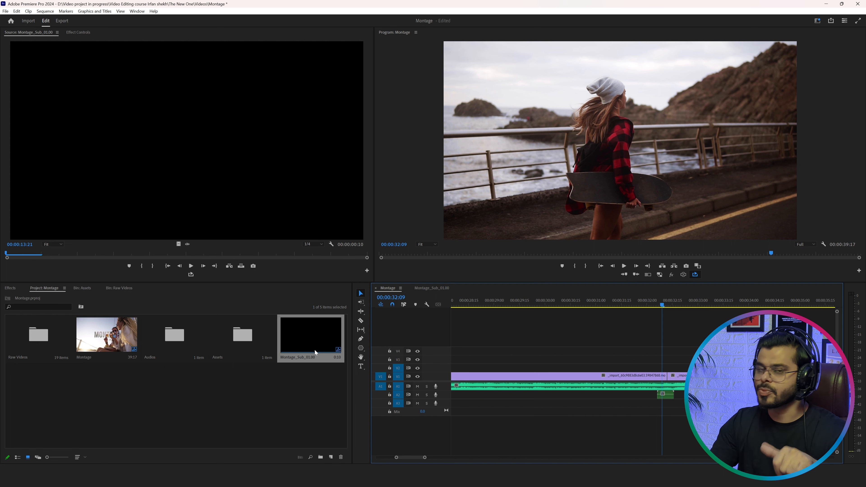
On the upper adjustment layer at 00:00:25:02, delete the Transform effect's Rotation keyframes and set Rotation to 0
drag(425, 458, 497, 458)
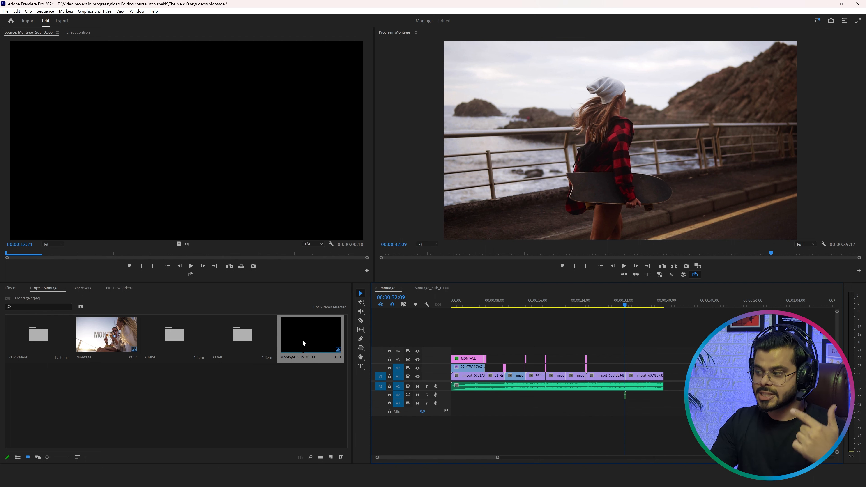
click(585, 302)
click(579, 376)
drag(498, 458, 410, 458)
drag(642, 320, 661, 320)
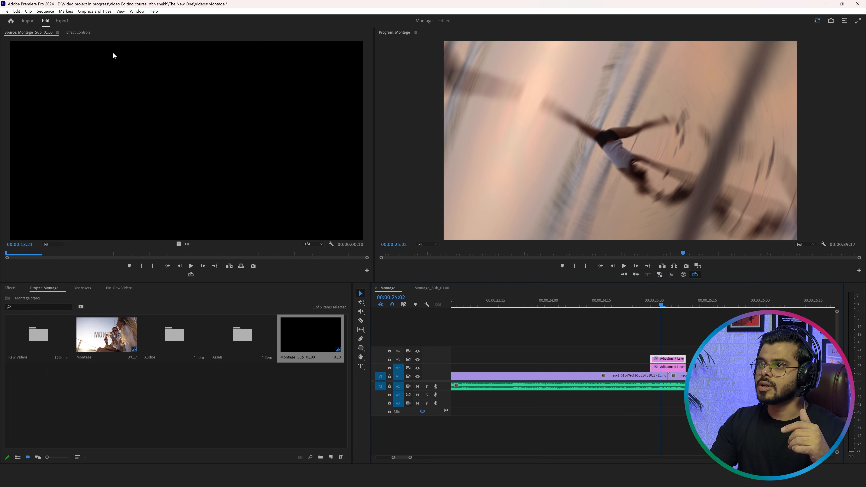
click(78, 32)
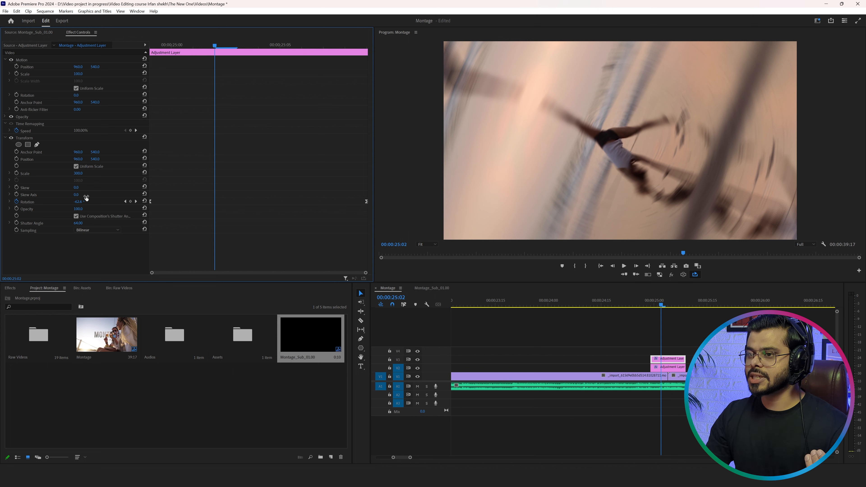
click(18, 201)
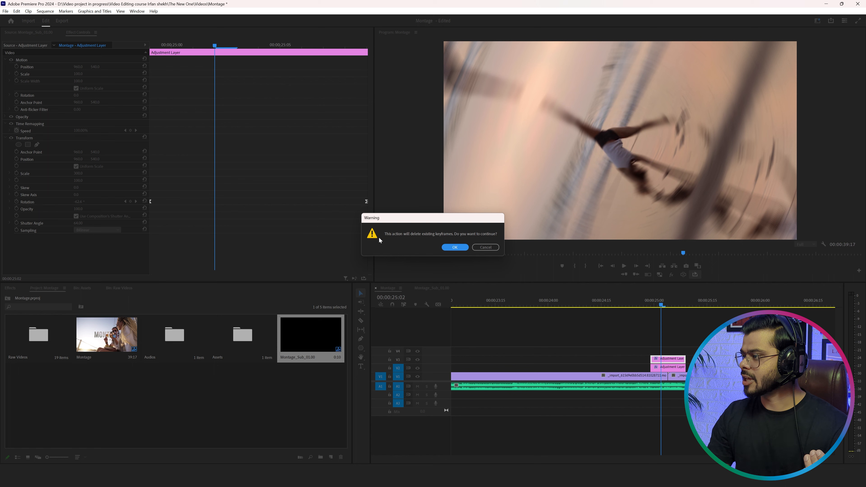
click(457, 247)
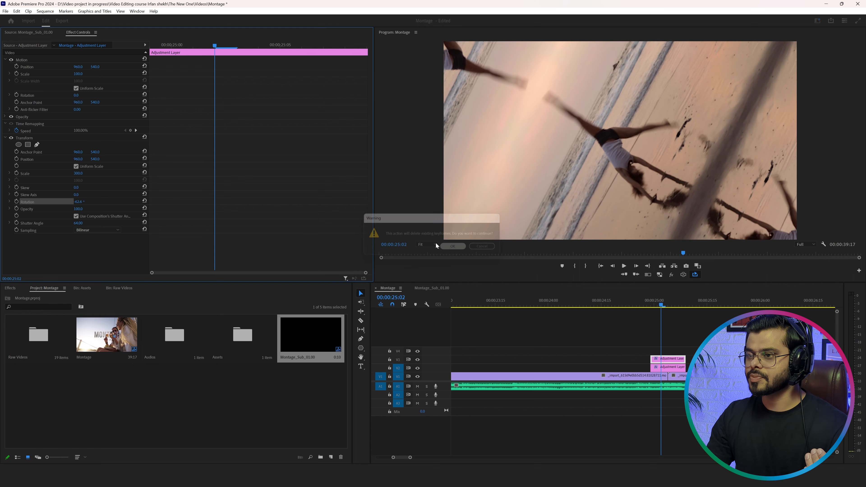
click(80, 201)
text(0)
key(Return)
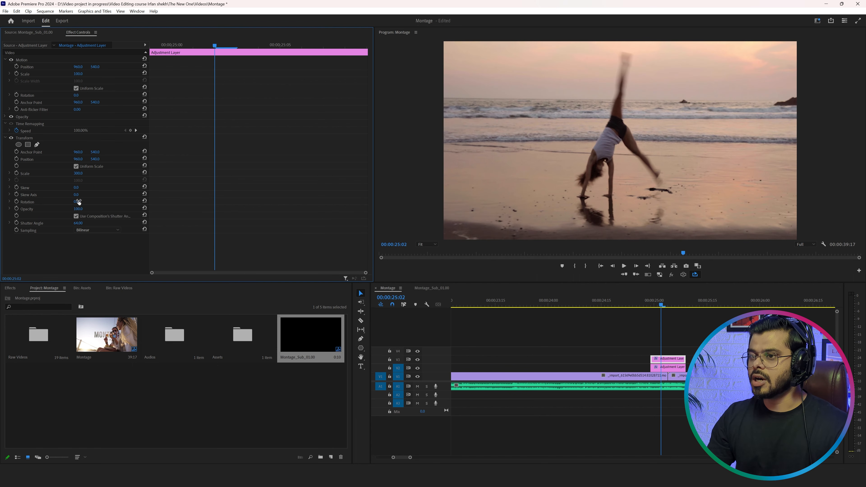
Raise the Transform Skew, keyframe it at the middle of the adjustment layer, and add a keyframe at the layer's start with Skew reset
drag(77, 188, 91, 187)
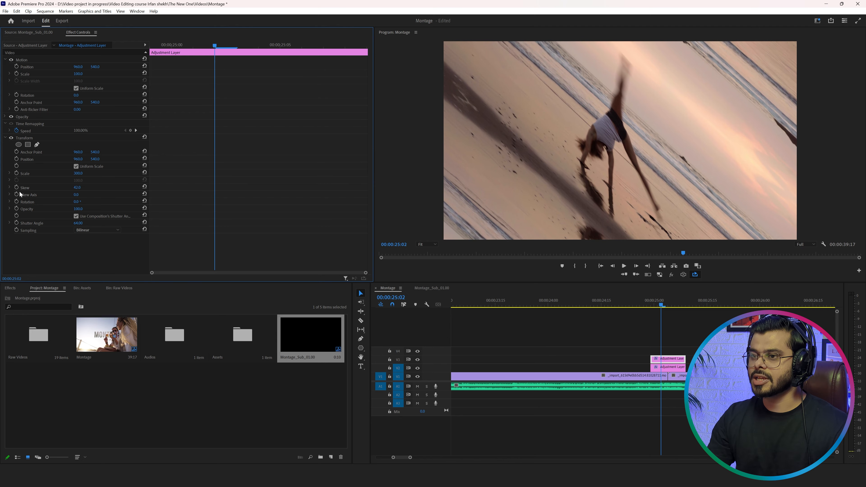
click(17, 188)
drag(211, 188, 234, 187)
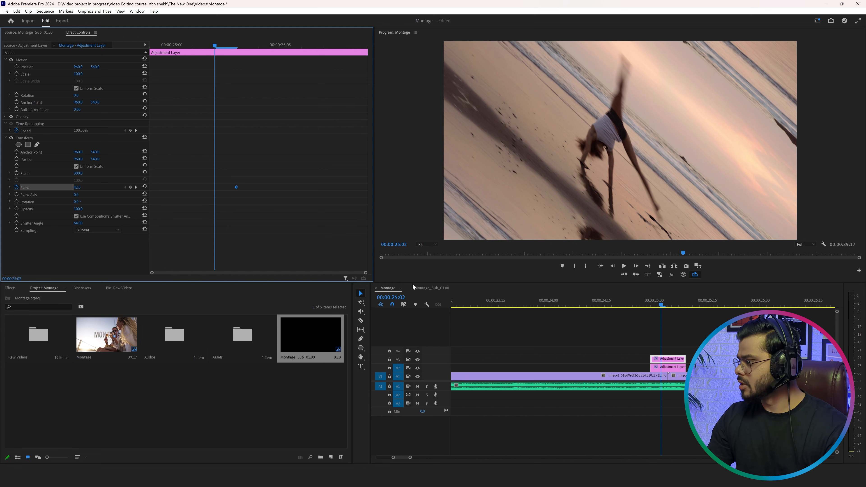
key(Right)
key(Right)
drag(236, 187, 259, 186)
drag(261, 50, 151, 51)
click(143, 187)
drag(301, 47, 401, 57)
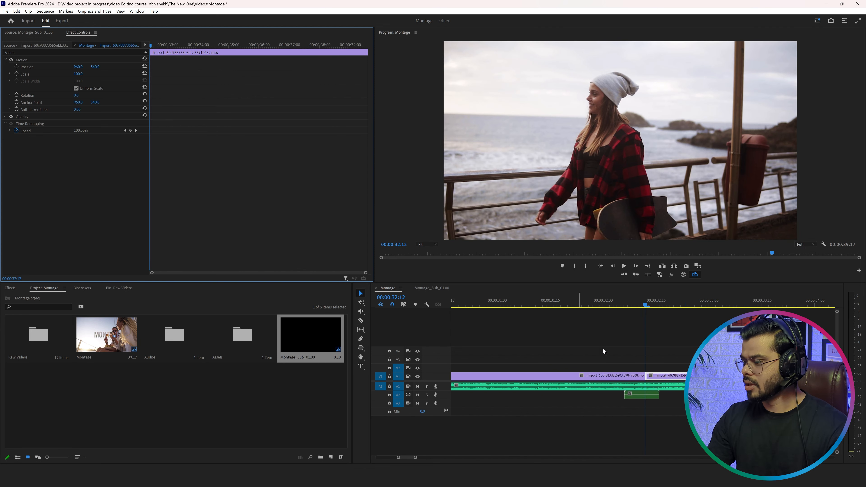
Delete the nested subsequence's leftover audio clip beneath the cut at 00:00:32:12
drag(415, 458, 445, 459)
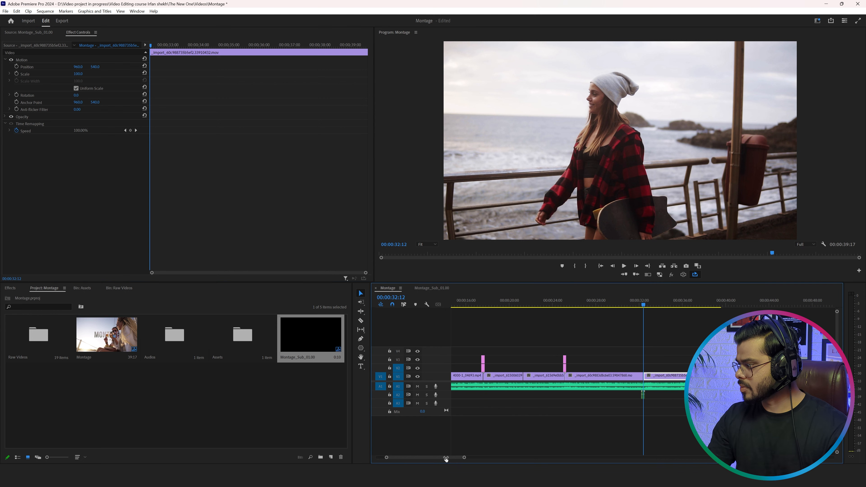
click(642, 397)
key(Up)
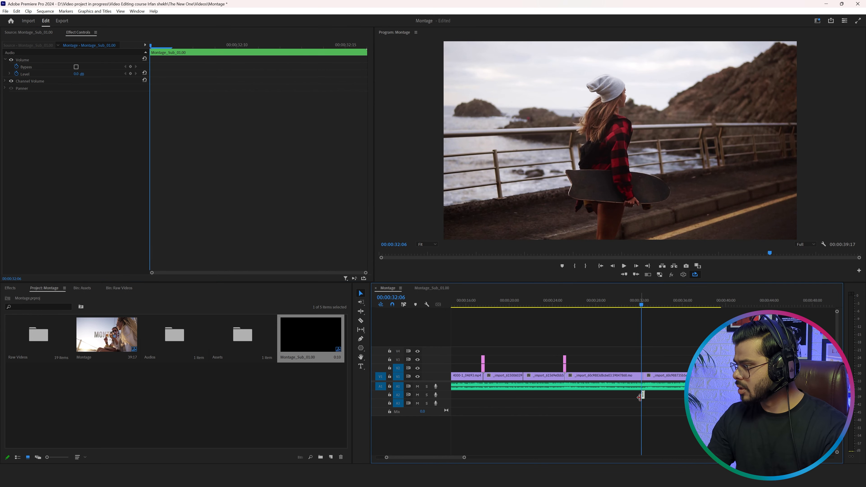
key(Delete)
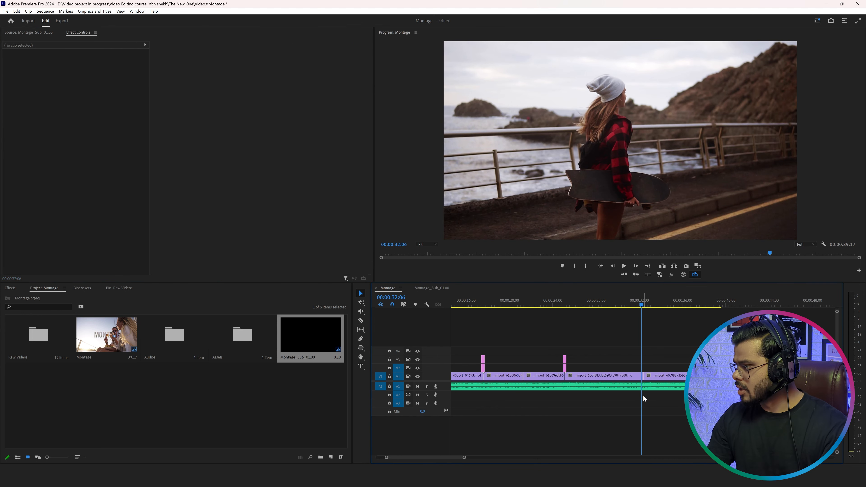
Add a reset Skew keyframe at the end of the upper adjustment layer at the 00:00:25 cut, and preview the transition
key(Up)
click(565, 362)
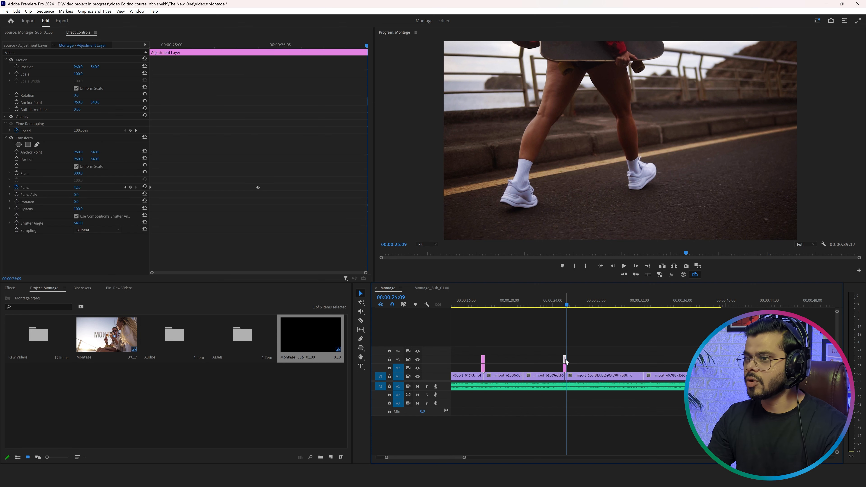
click(145, 187)
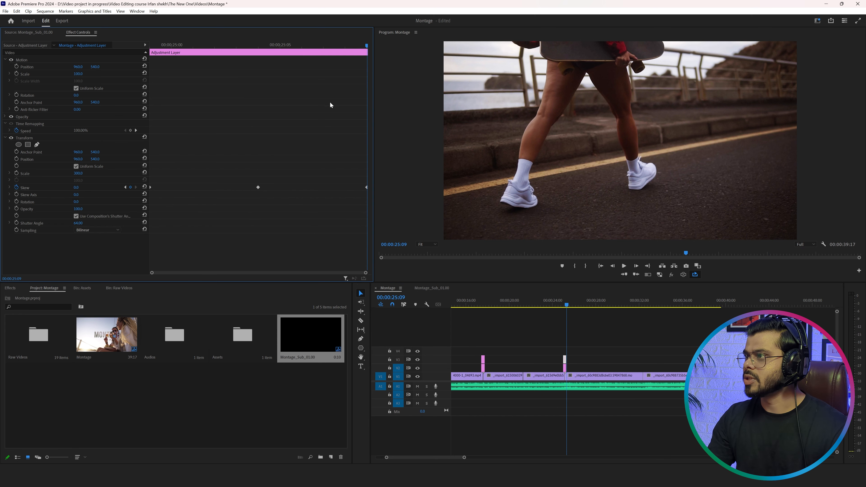
drag(303, 50, 205, 51)
key(space)
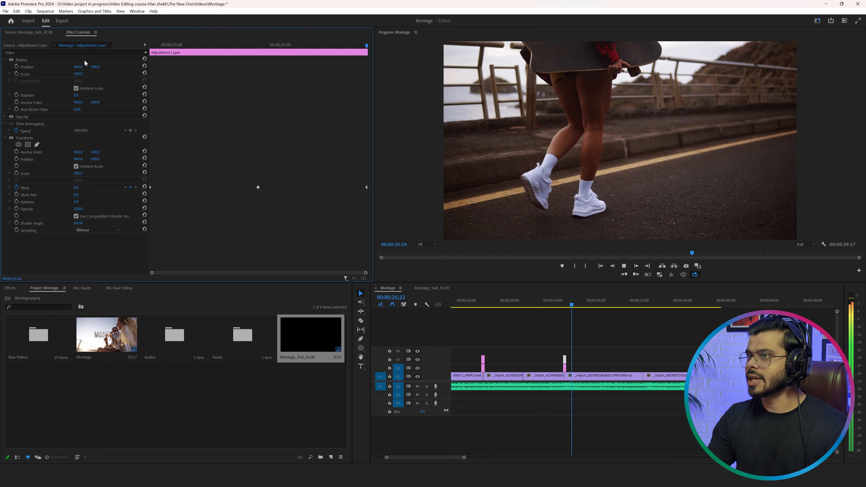
key(space)
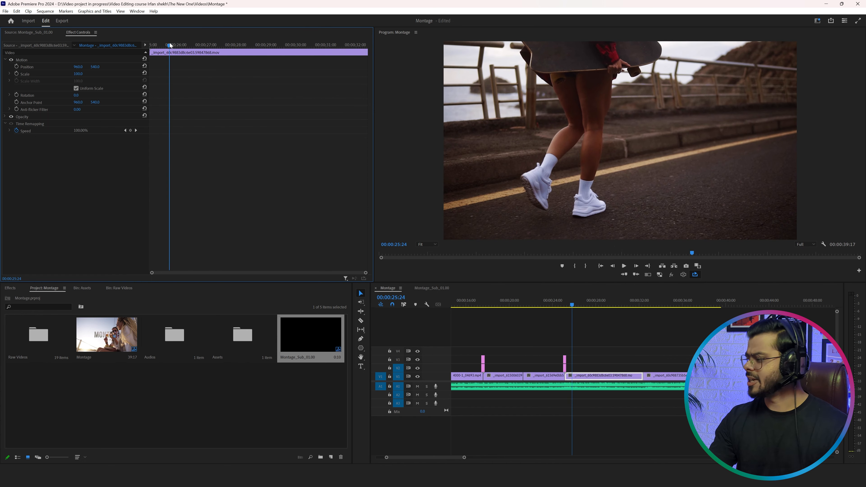
click(569, 359)
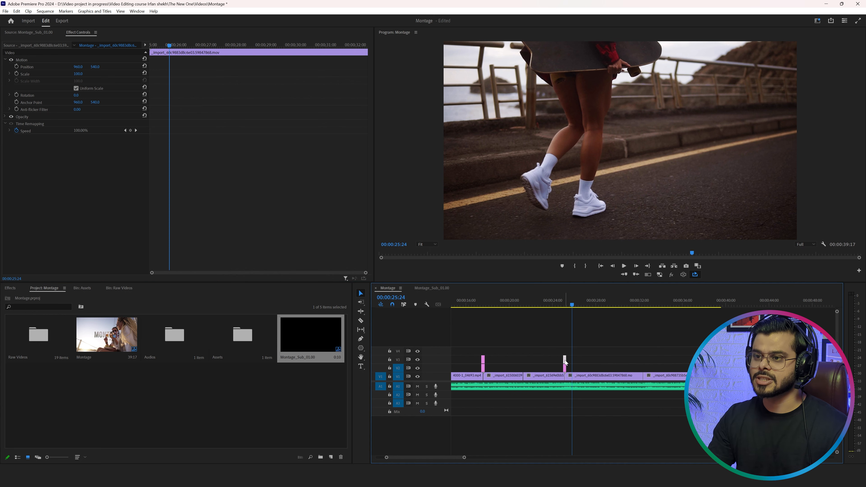
click(76, 215)
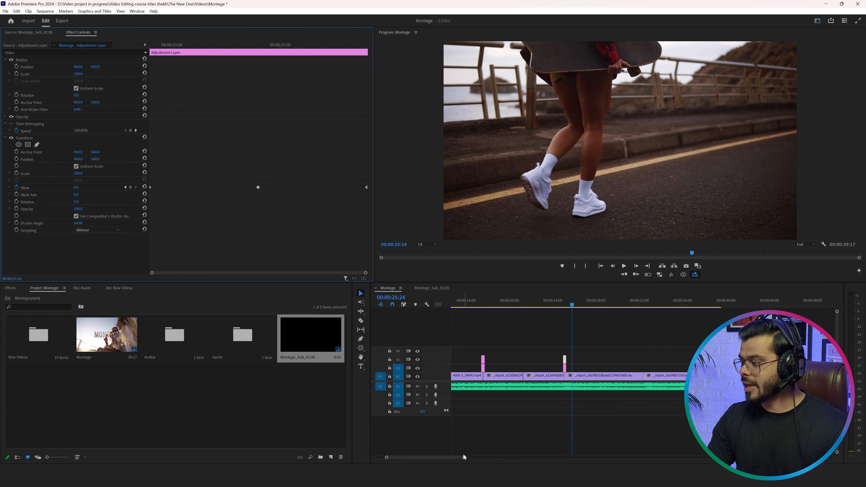
Add a new adjustment layer from the Assets bin on V2 over the last skateboarder cut, starting at 00:00:29:26
mouse_move(464, 458)
mouse_down()
mouse_move(441, 458)
mouse_move(454, 458)
mouse_up()
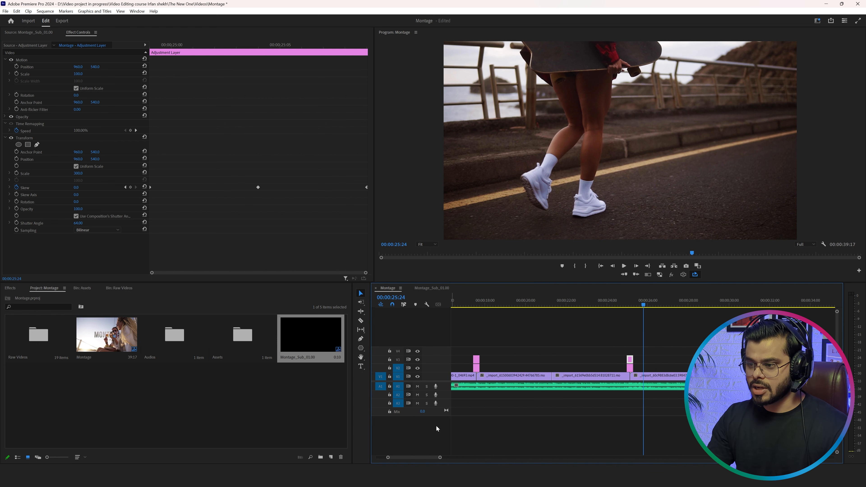
click(236, 343)
double_click(235, 343)
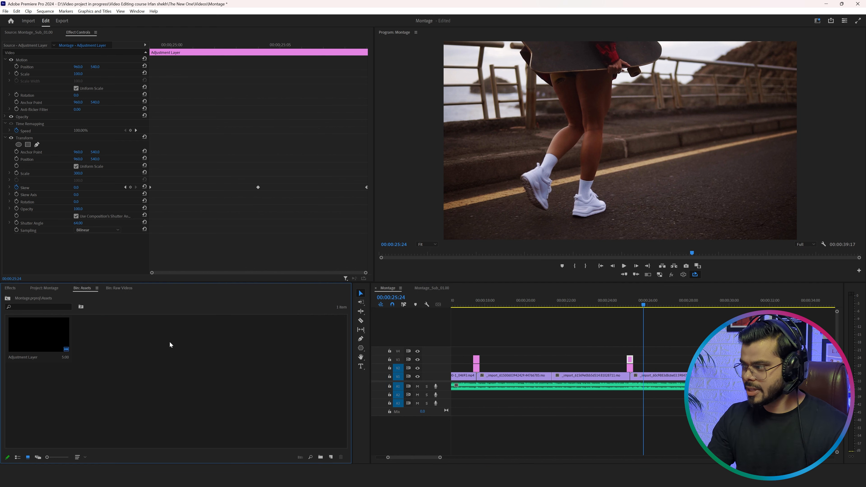
drag(47, 343, 727, 368)
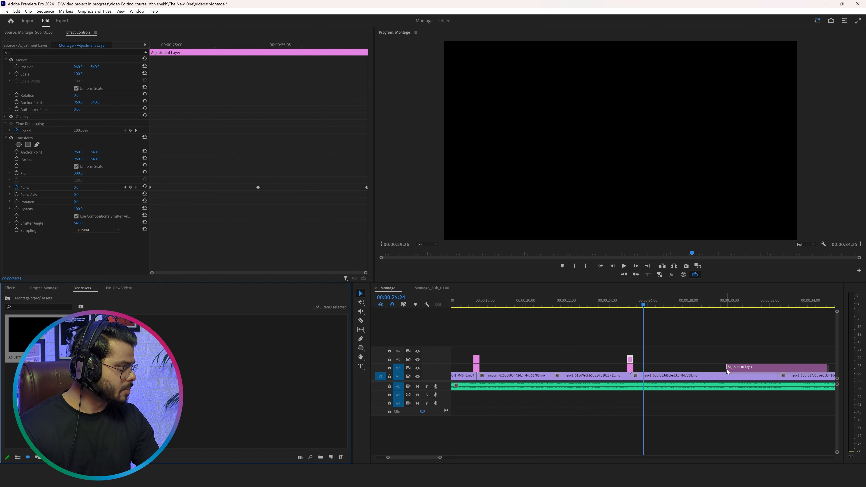
Trim the new adjustment layer's start to 00:00:32:02, ten frames before the cut
key(Down)
key(Down)
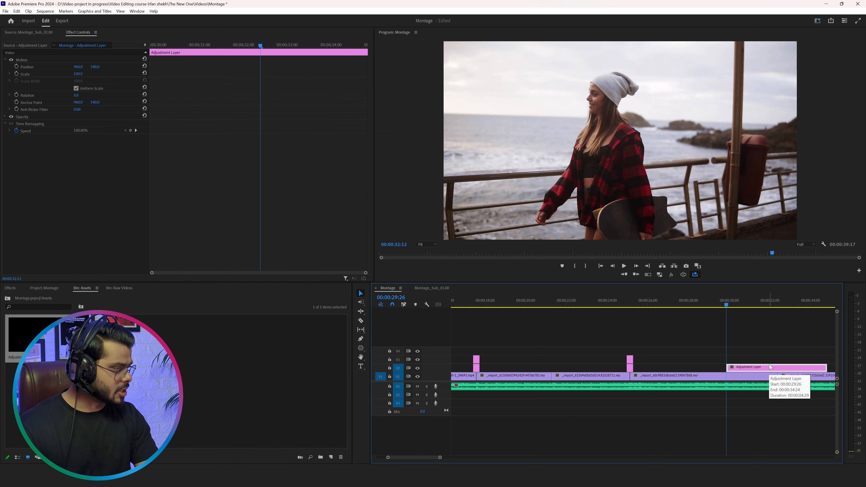
key(shift+Left)
key(shift+Left)
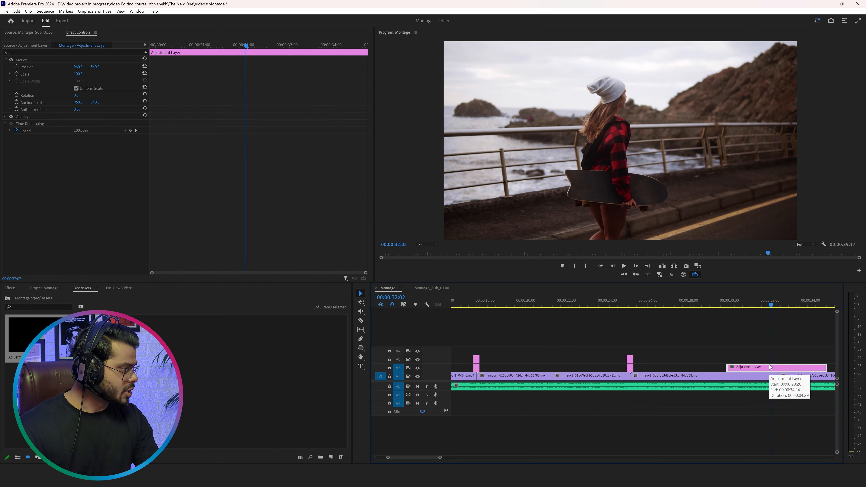
drag(729, 369, 771, 368)
Trim the new adjustment layer's end to 00:00:32:22, ten frames after the cut
key(shift+Right)
key(shift+Right)
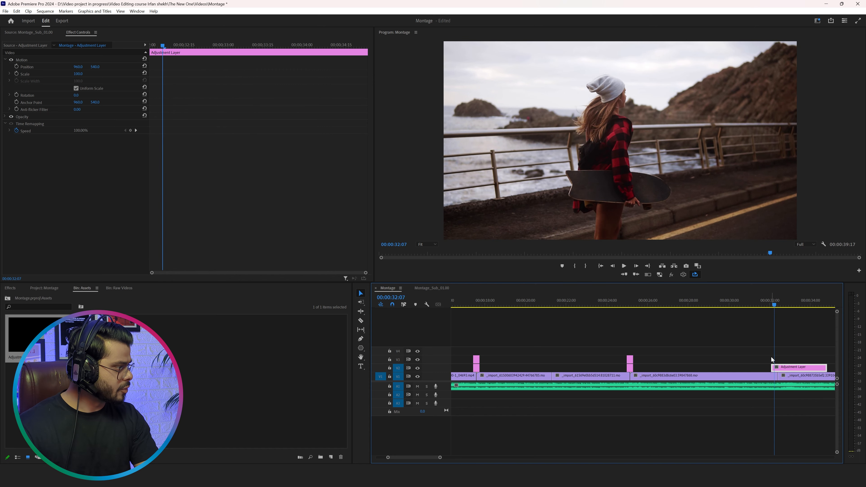
key(shift+Right)
key(shift+Right)
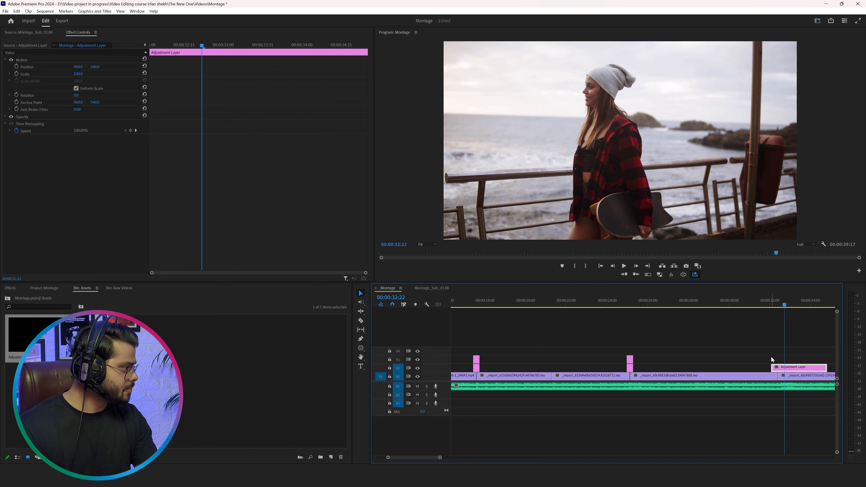
drag(824, 368, 782, 369)
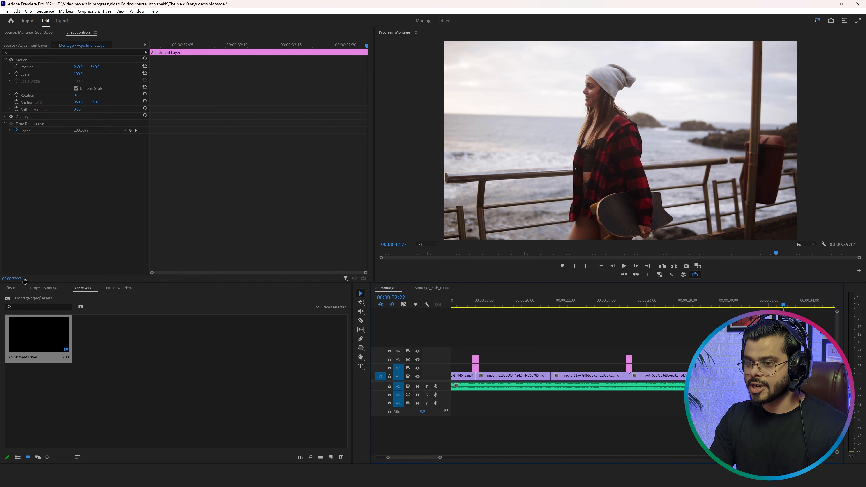
Apply the Transform effect to the adjustment layer and add Opacity keyframes at its end and at its start, 00:00:32:02
click(15, 289)
drag(31, 347, 778, 368)
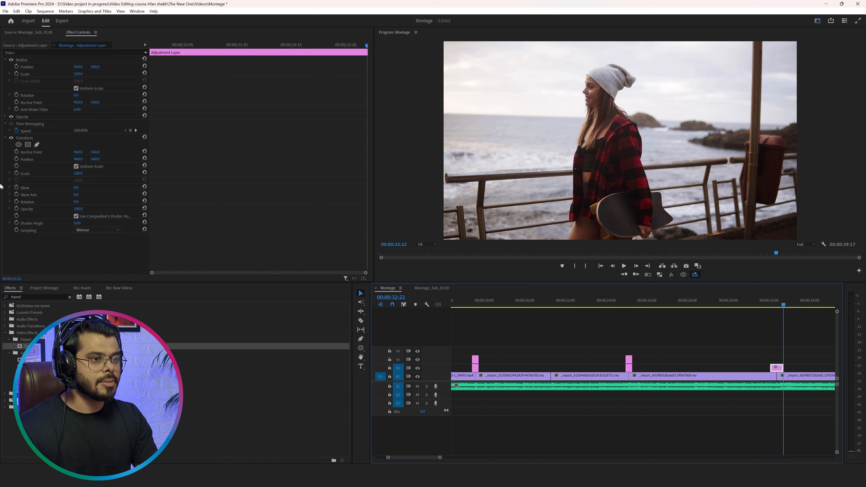
click(16, 209)
drag(354, 45, 101, 49)
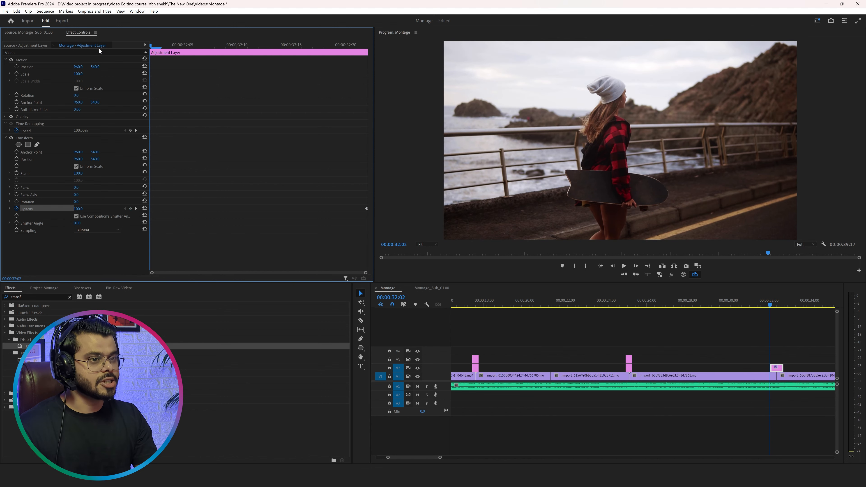
click(130, 208)
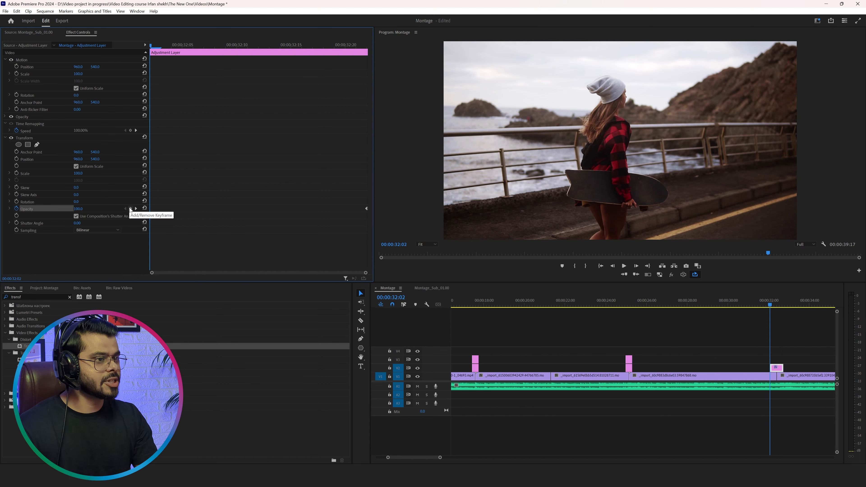
Lower the Transform effect's Opacity at the cut at 00:00:32:12 to add a middle keyframe, and preview the transition
key(shift+Right)
key(shift+Right)
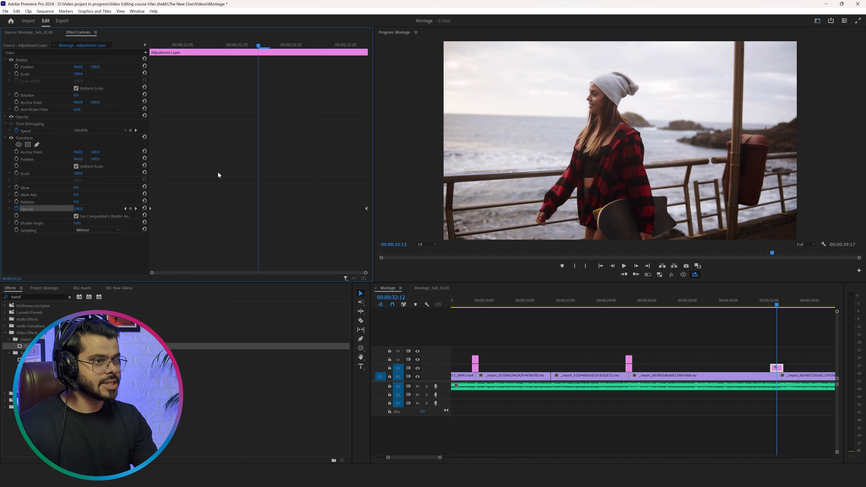
drag(78, 209, 40, 209)
key(space)
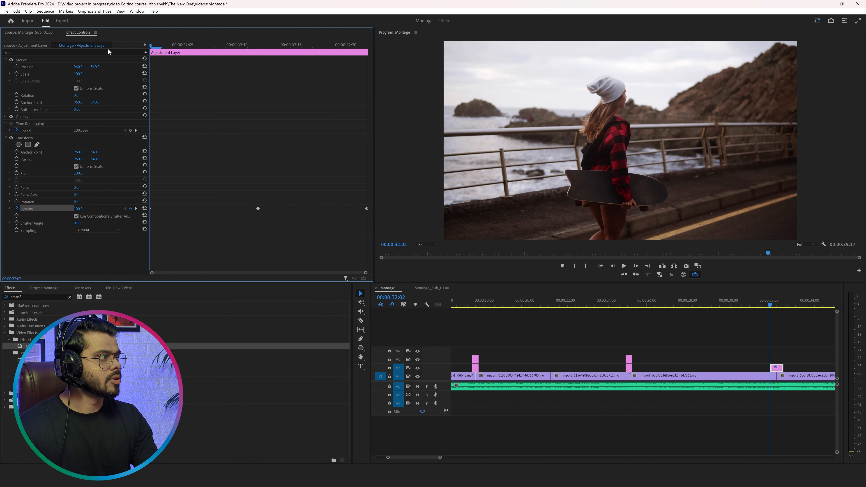
key(space)
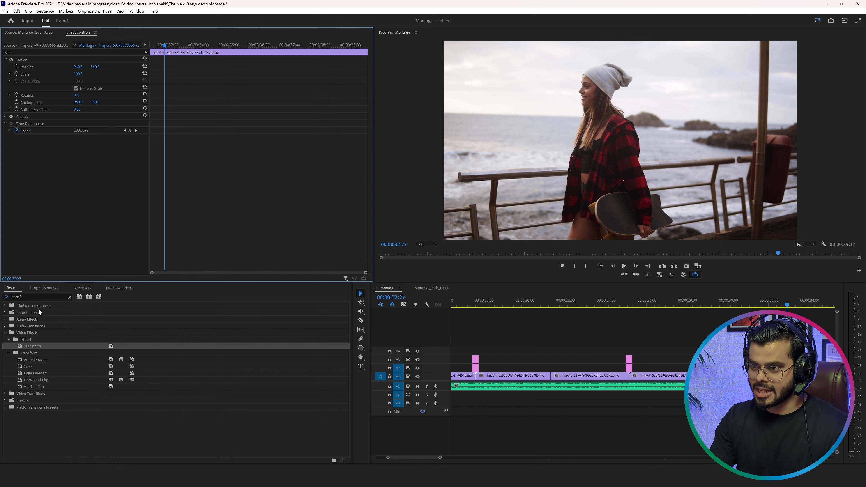
Clear the effects search and find the Dip to Black transition among the Dissolve video transitions
click(68, 296)
click(68, 296)
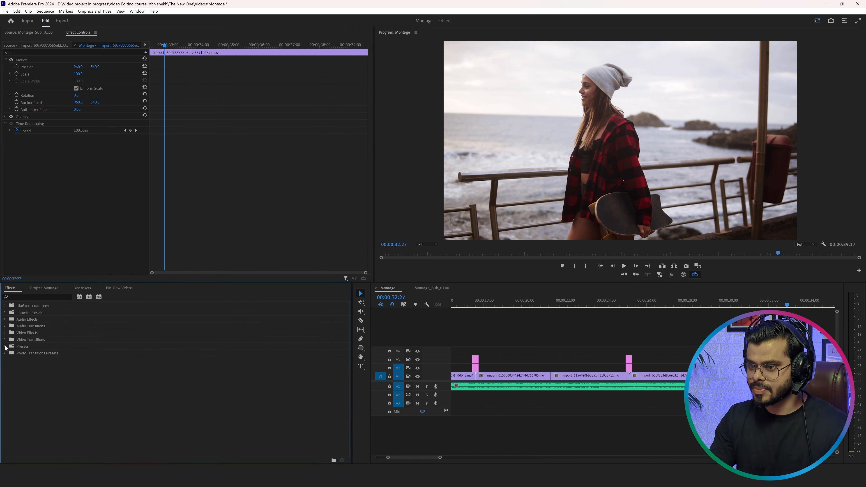
click(8, 353)
click(8, 354)
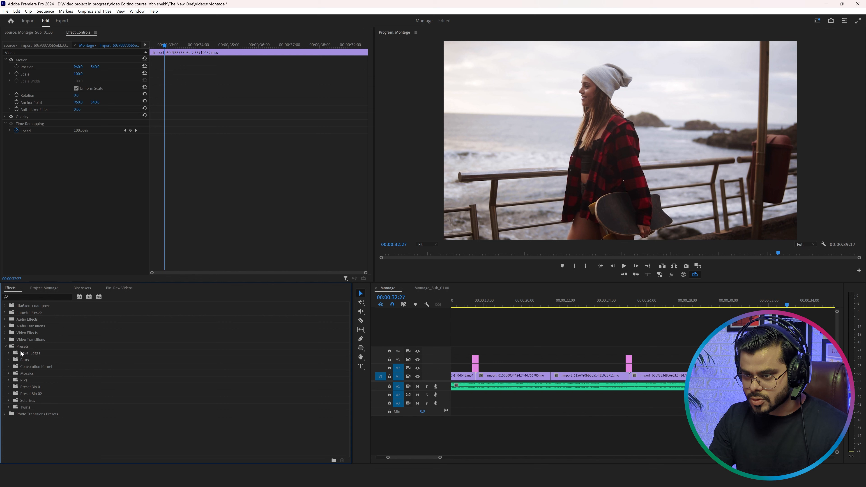
click(5, 347)
click(4, 340)
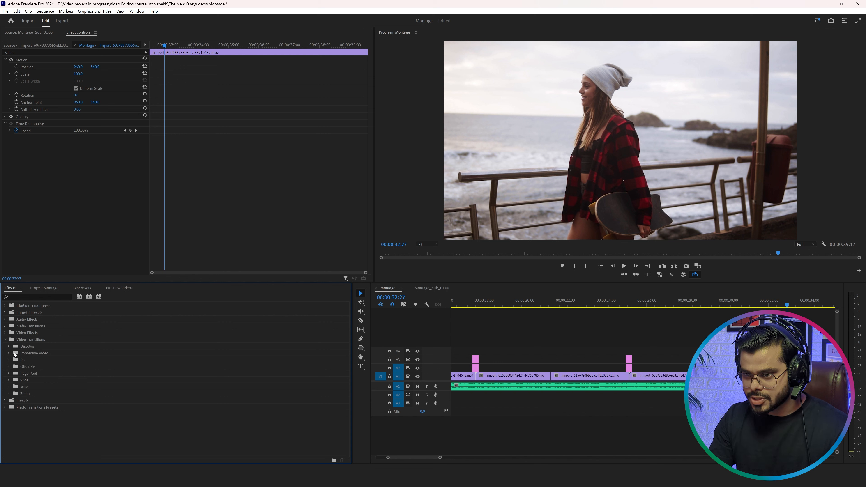
click(8, 346)
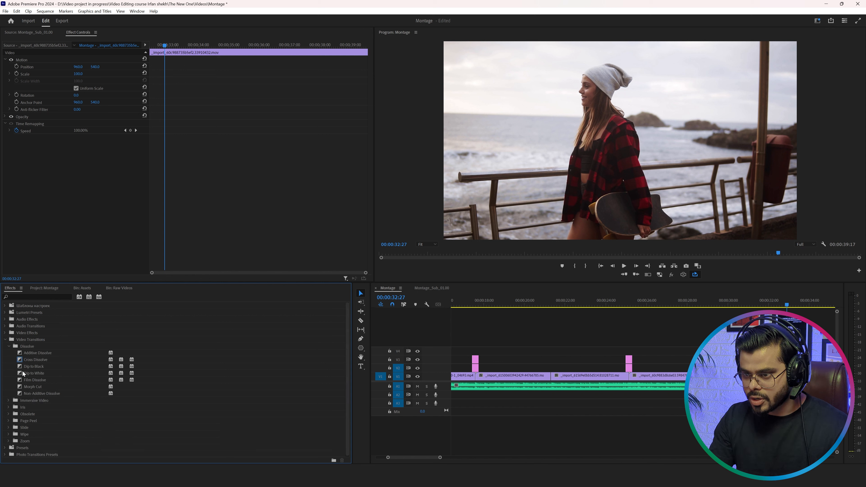
click(31, 367)
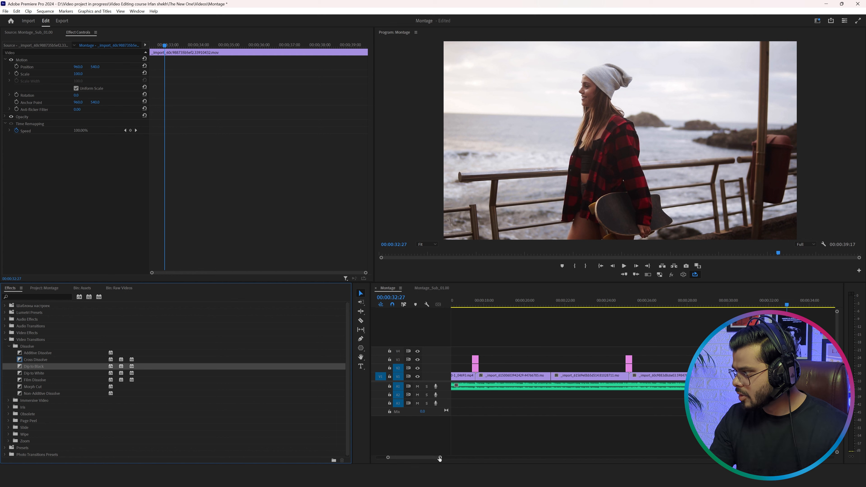
Move the adjustment layer aside to V3, try Dip to Black on the cut at 00:00:32:12 with a preview, and undo the transition
drag(439, 459, 459, 458)
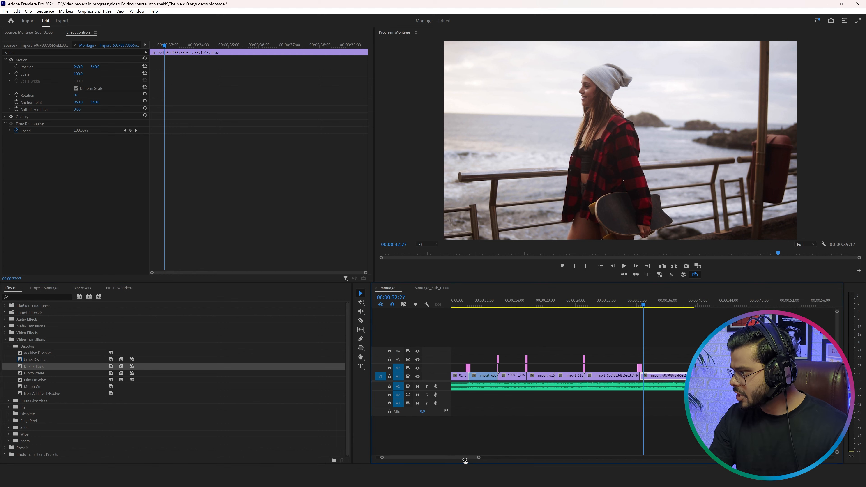
drag(636, 370, 674, 359)
drag(43, 367, 645, 383)
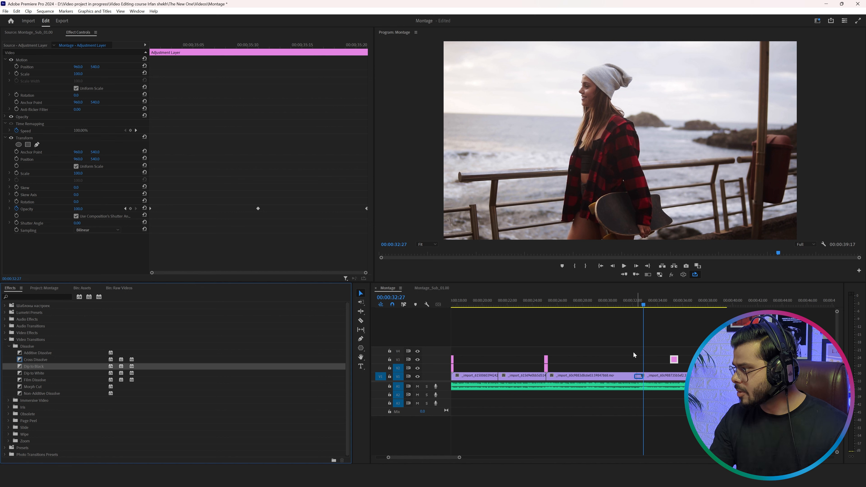
click(630, 304)
key(space)
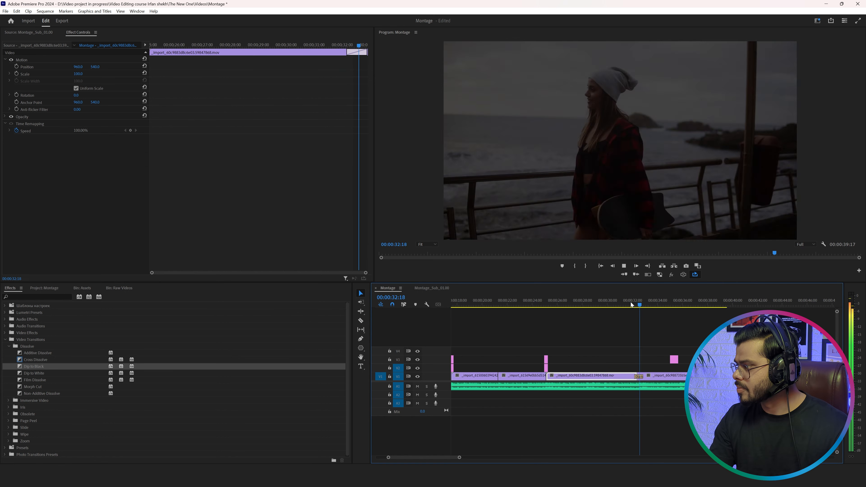
key(ctrl+z)
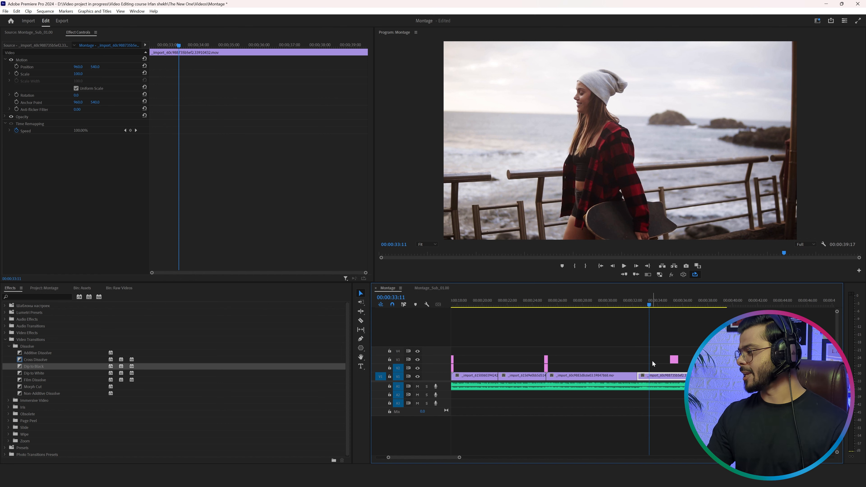
Move the adjustment layer back to V2 so it starts at the cut at 00:00:32:12, and delete its Transform effect
click(624, 302)
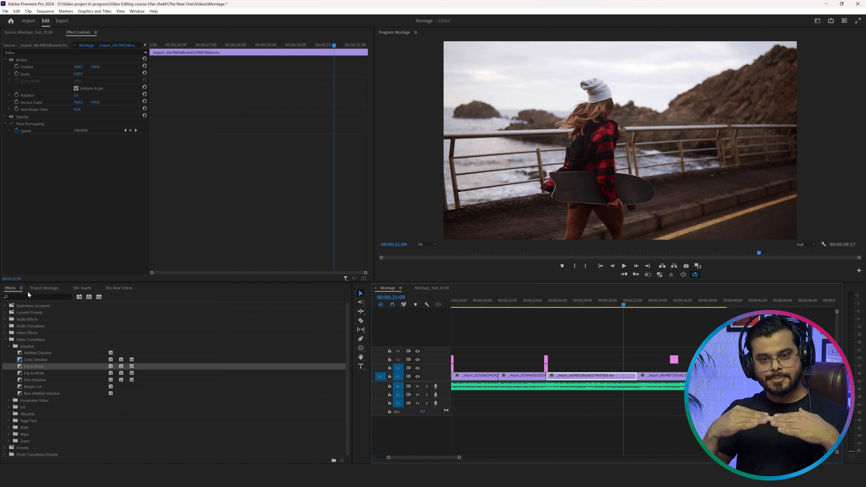
click(638, 374)
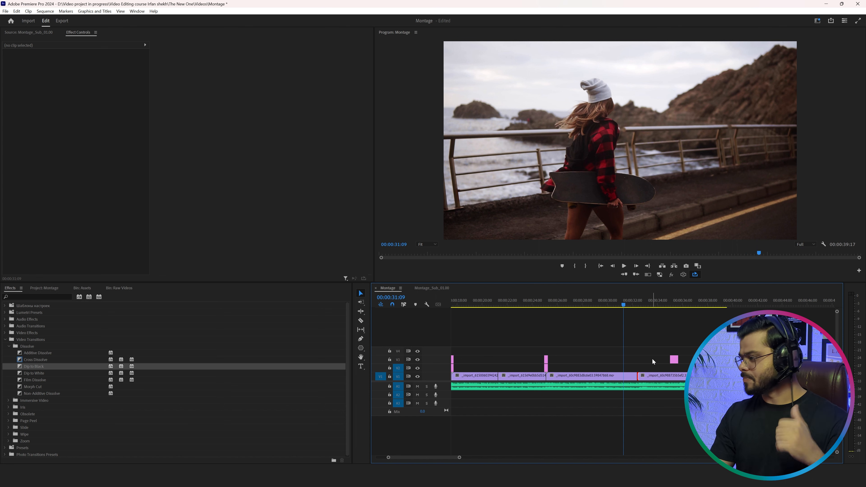
drag(674, 359, 644, 370)
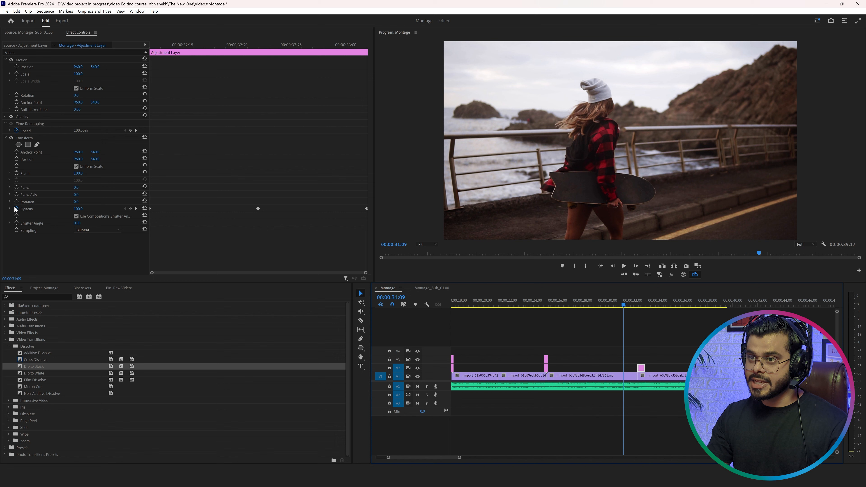
click(27, 140)
key(Delete)
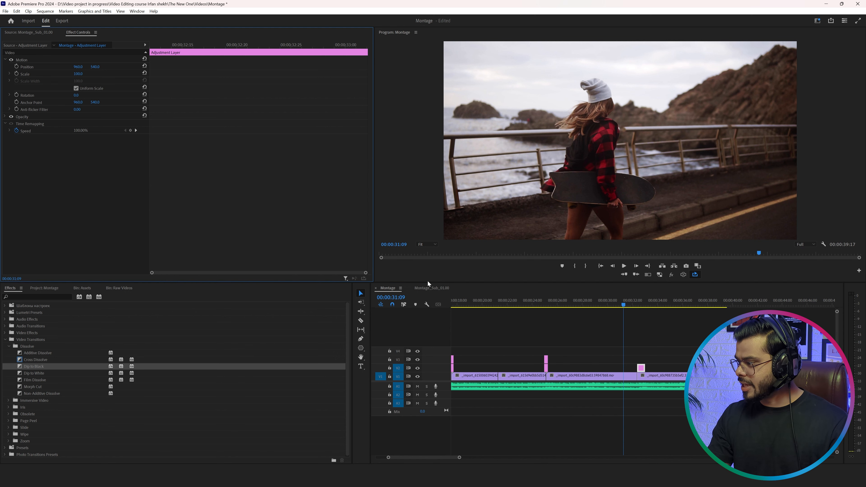
Duplicate the adjustment layer on V2 so that the copy ends at the cut at 00:00:32:12
click(641, 370)
drag(641, 370, 631, 368)
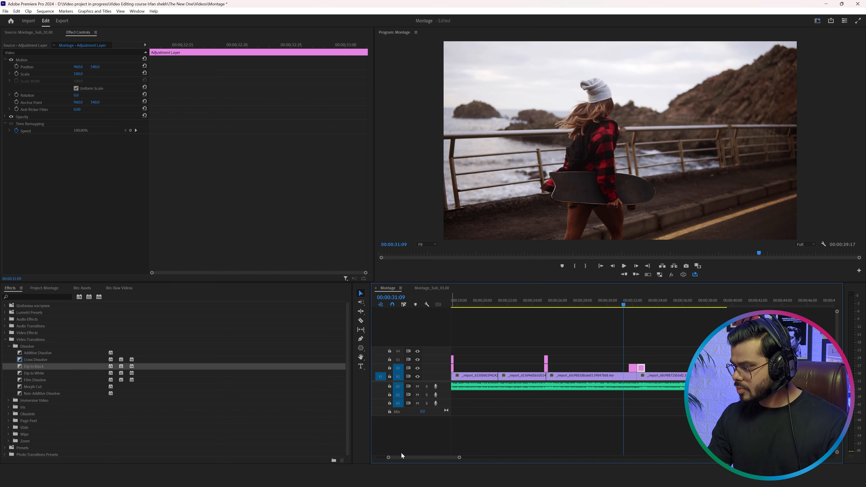
drag(459, 458, 422, 457)
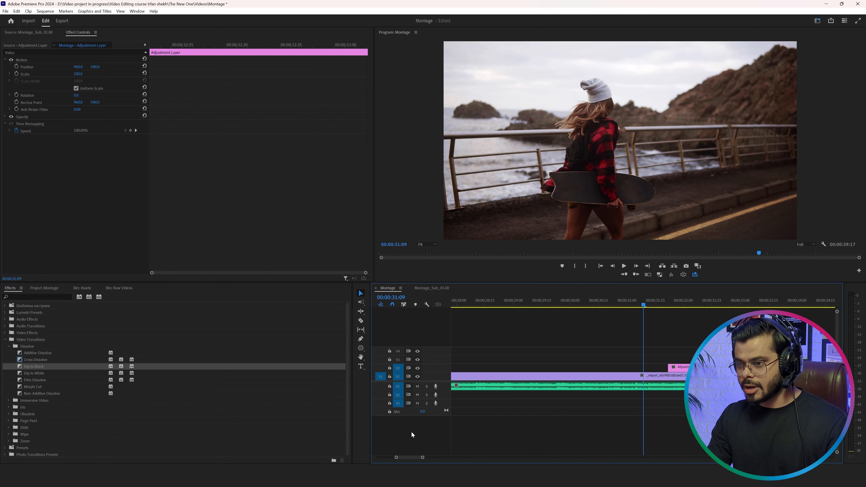